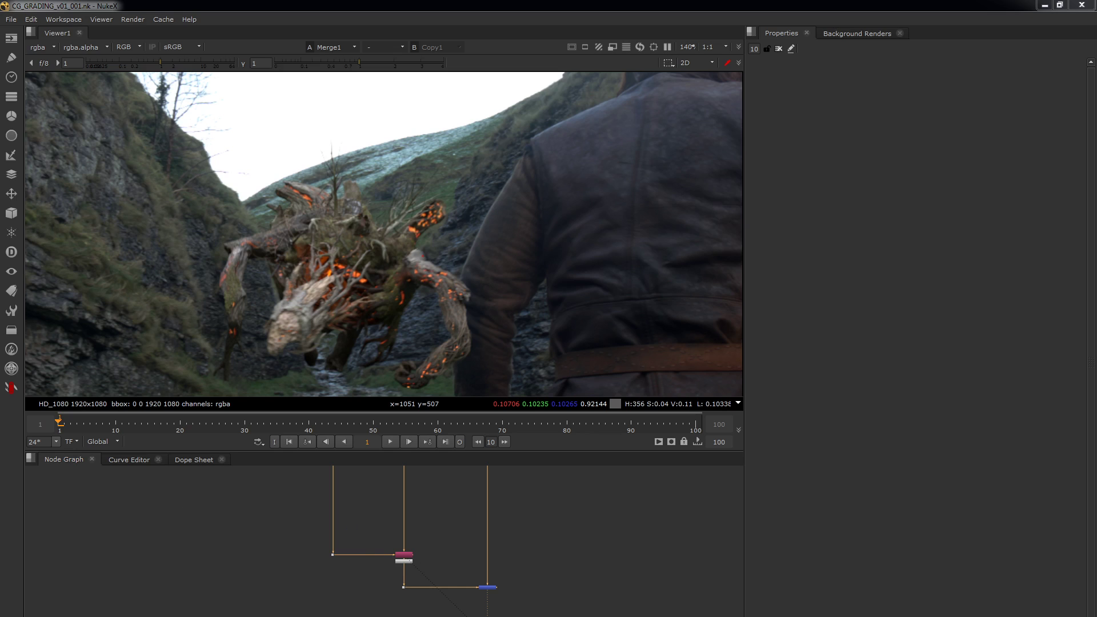
Add a Saturation node, connect it to the dot below the Merge, and insert a corner dot in its input line
left_click(514, 610)
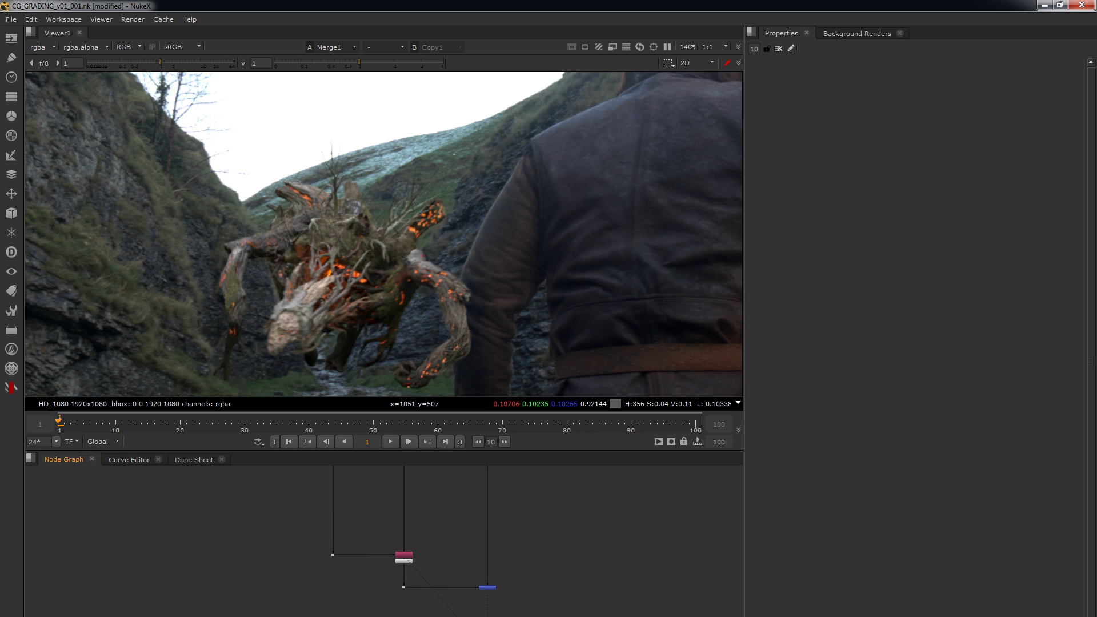
scroll(508, 616, "up", 5)
left_click_drag(543, 605, 453, 616)
middle_click_drag(516, 614, 434, 574)
left_click(434, 579)
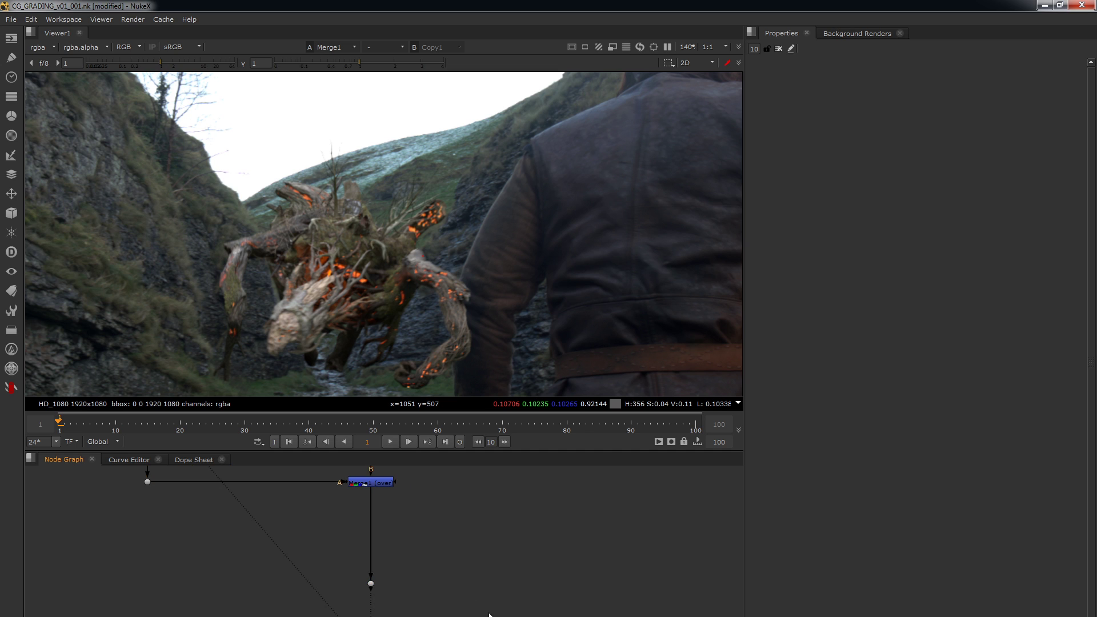
key("Tab")
type("satu")
key("Return")
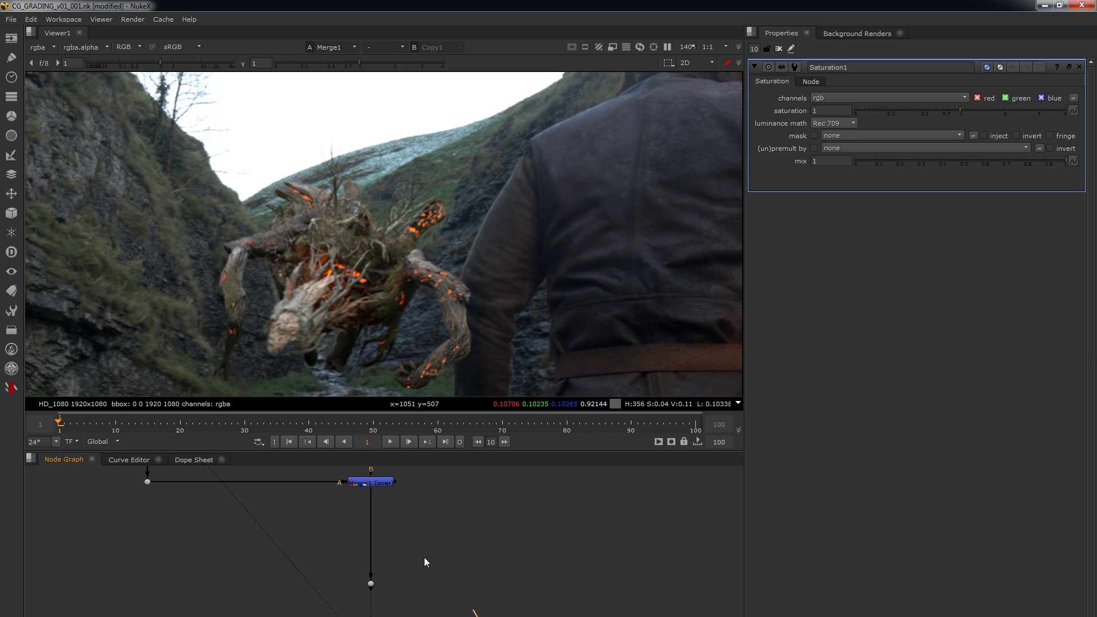
left_click_drag(449, 552, 372, 590)
key("y")
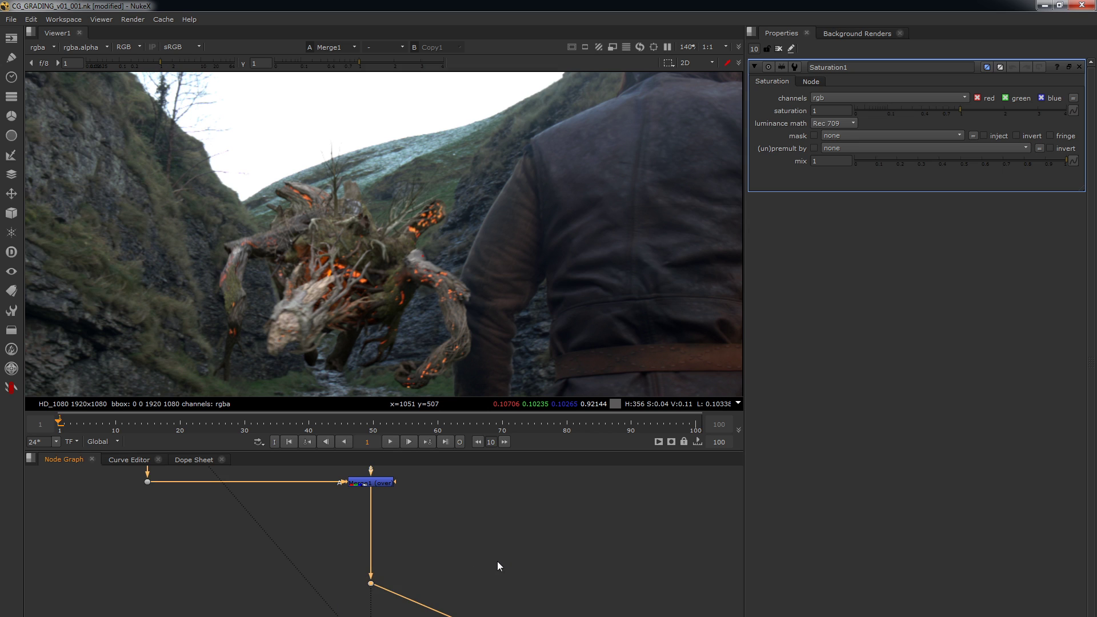
left_click(482, 565)
left_click_drag(425, 606, 486, 588, "ctrl")
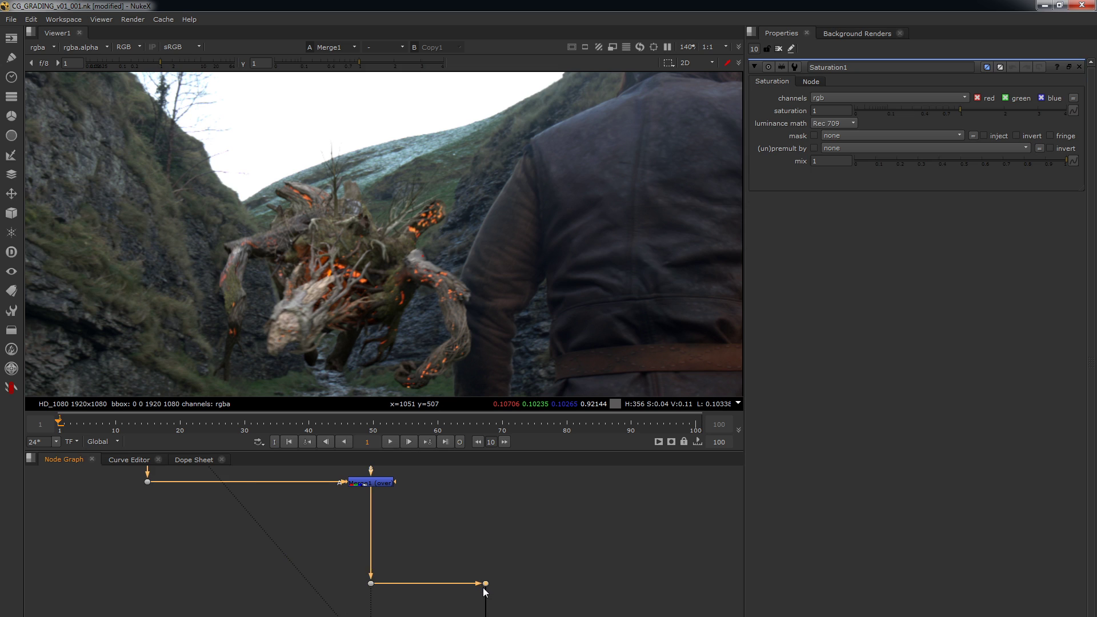
Add a Grade node beside Saturation1, connect it to the dot above Saturation1, and insert a corner dot in its input line
middle_click_drag(490, 595, 106, 474)
middle_click_drag(508, 514, 399, 561)
middle_click_drag(381, 616, 520, 588)
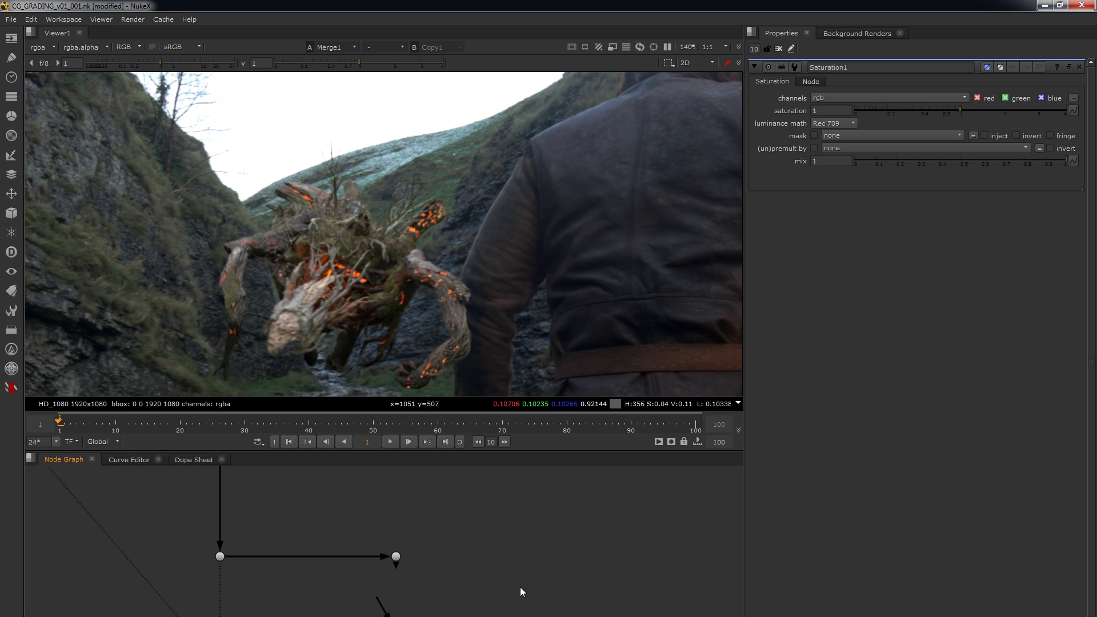
left_click_drag(520, 587, 396, 616)
left_click_drag(506, 521, 358, 588, "shift")
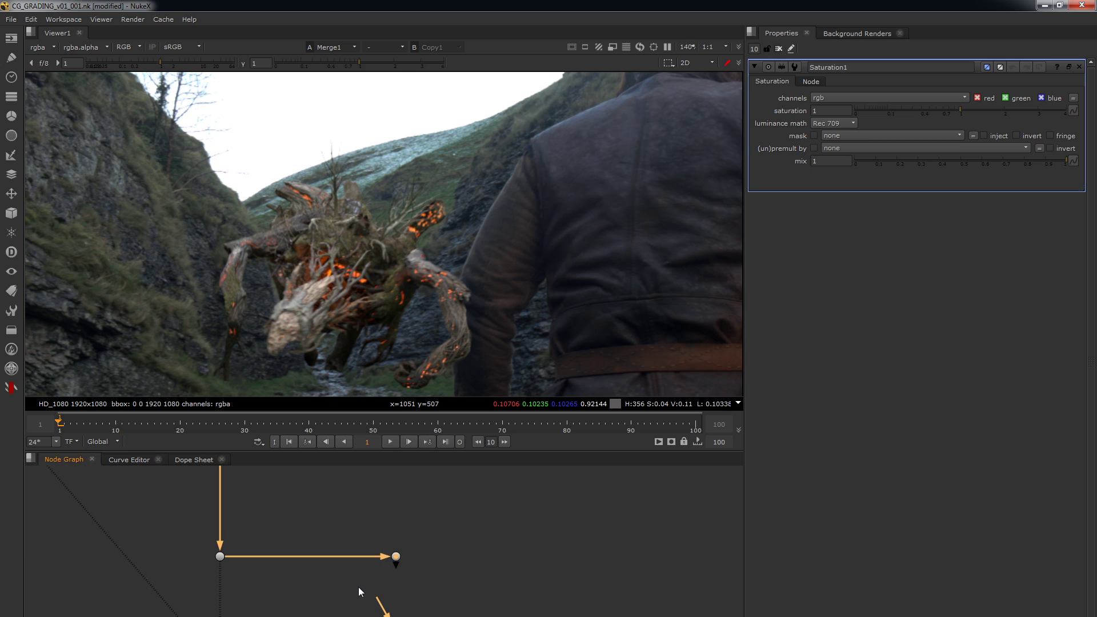
key("y")
key("g")
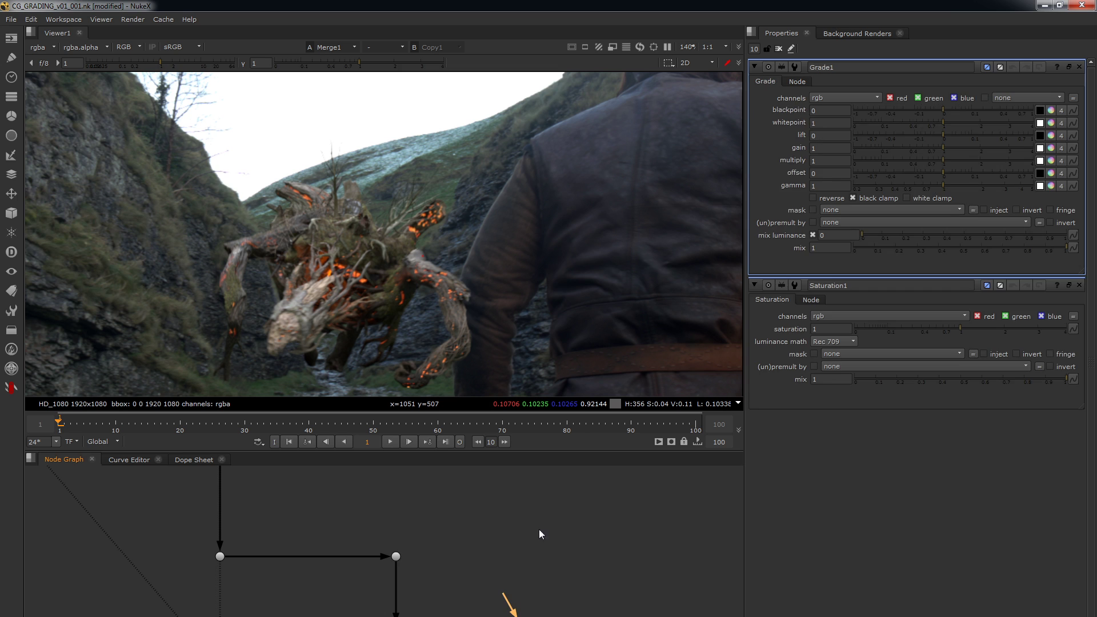
left_click_drag(449, 533, 382, 572, "shift")
key("y")
left_click(496, 571)
left_click_drag(453, 590, 521, 556, "ctrl")
Add a second Grade node branching from the dot above Grade1, with its own corner dot, and clear all open node properties
middle_click_drag(596, 600, 499, 578)
left_click(557, 607)
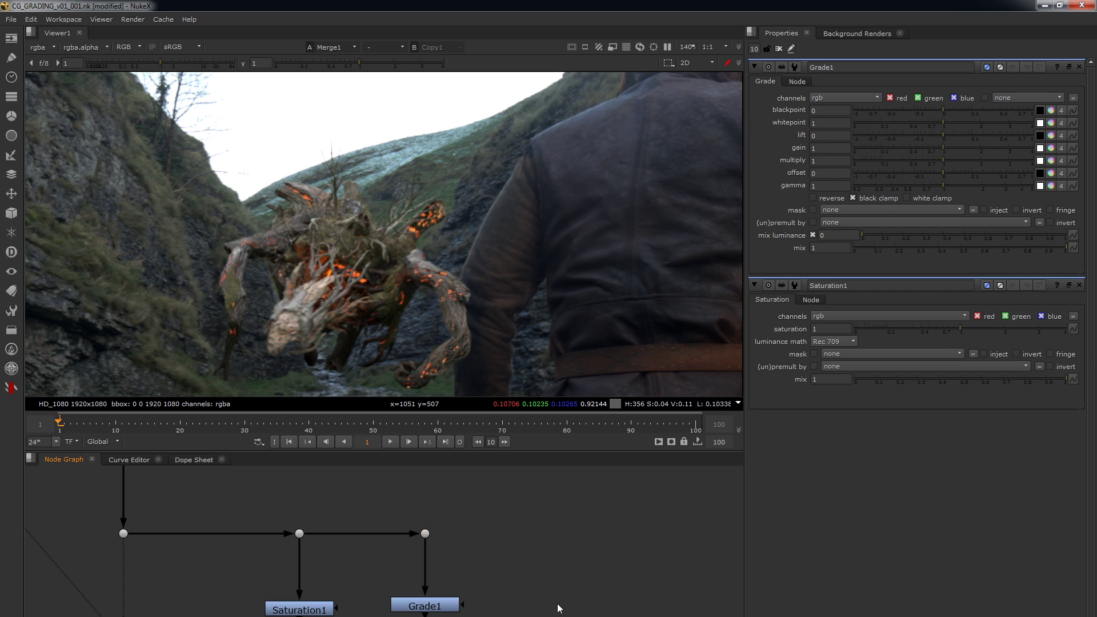
key("g")
left_click_drag(558, 607, 561, 615)
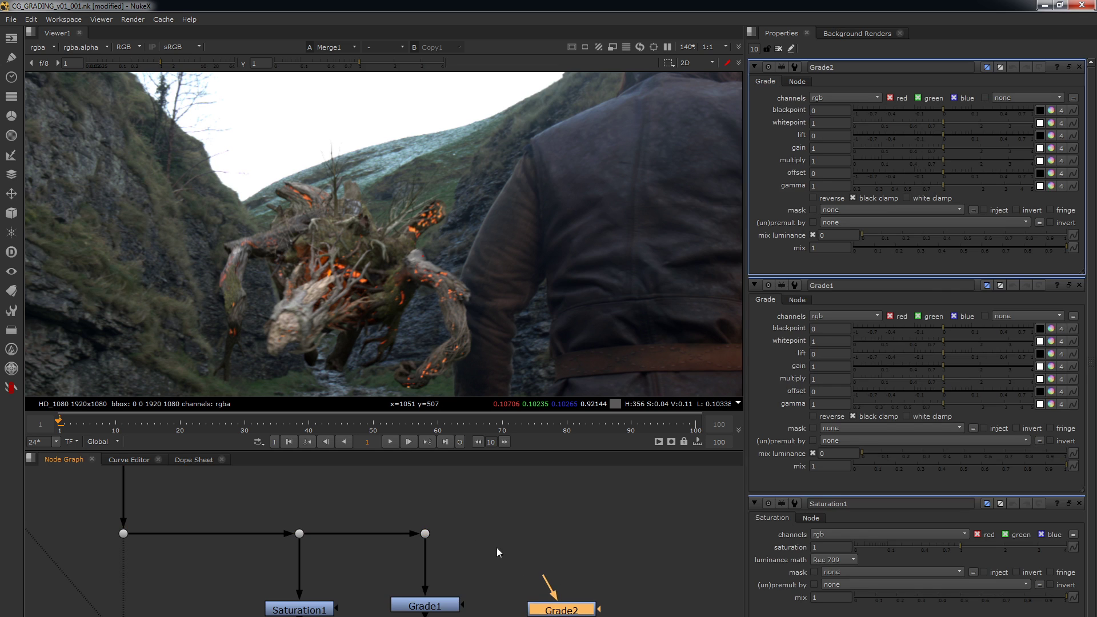
left_click_drag(495, 503, 405, 551)
key("y")
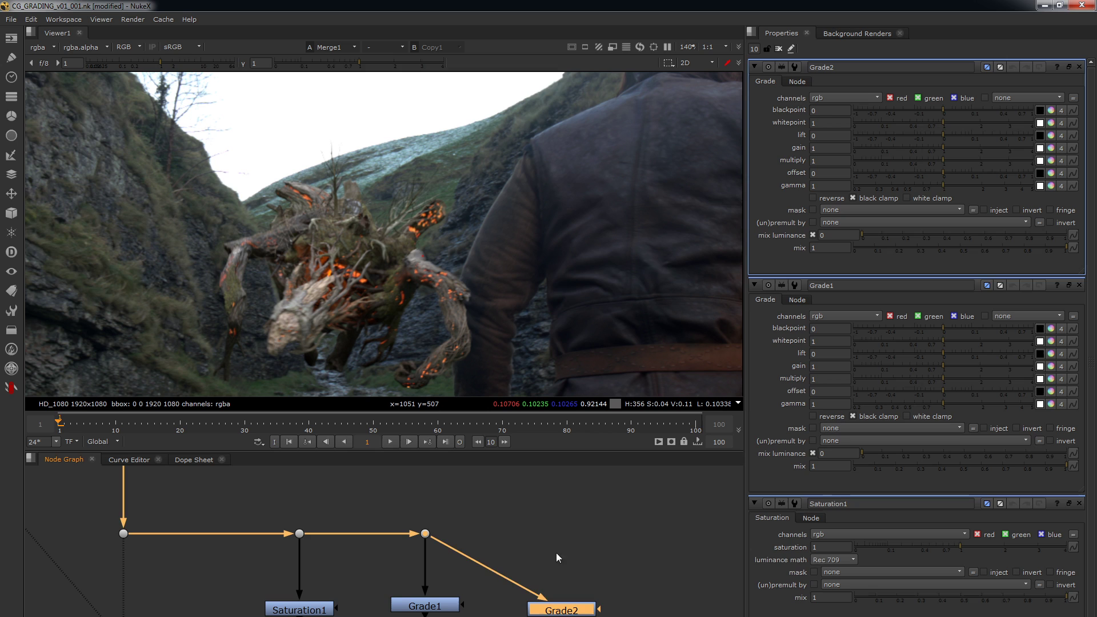
left_click(557, 553)
left_click_drag(490, 572, 561, 535, "ctrl")
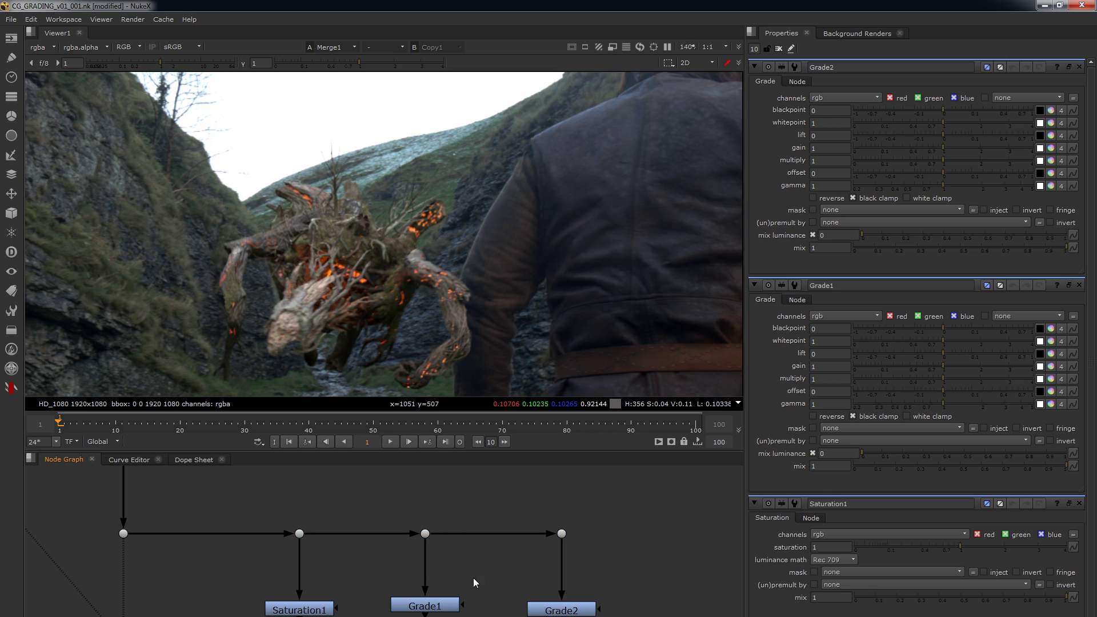
left_click(778, 49)
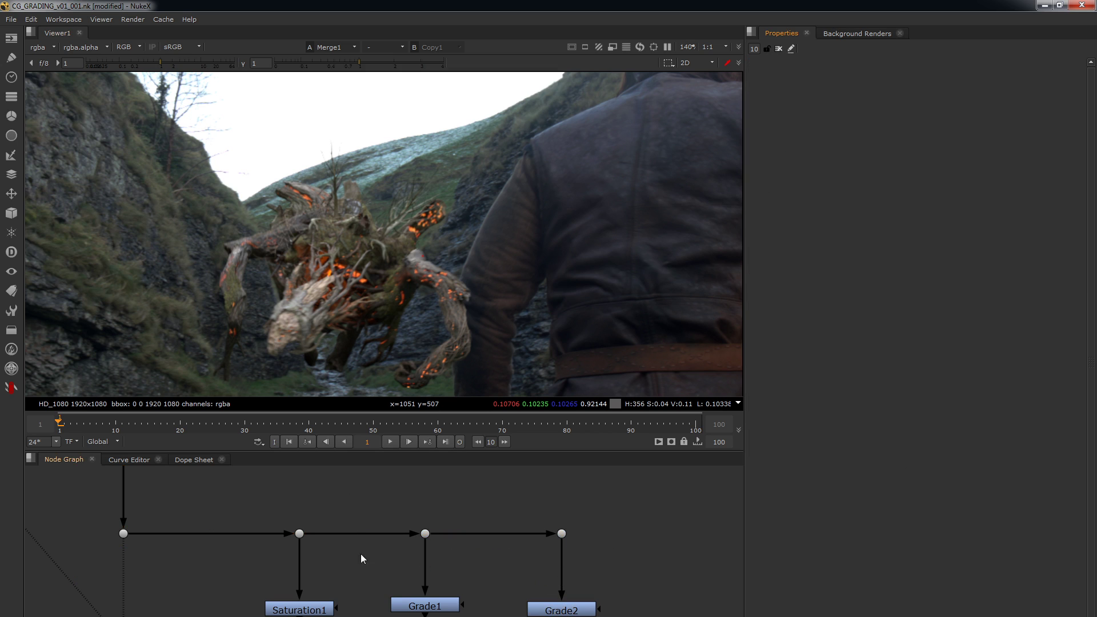
View the Saturation1 output and then its input dot, and examine the creature against the plate
left_click(299, 609)
key("1")
scroll(371, 285, "down", 3)
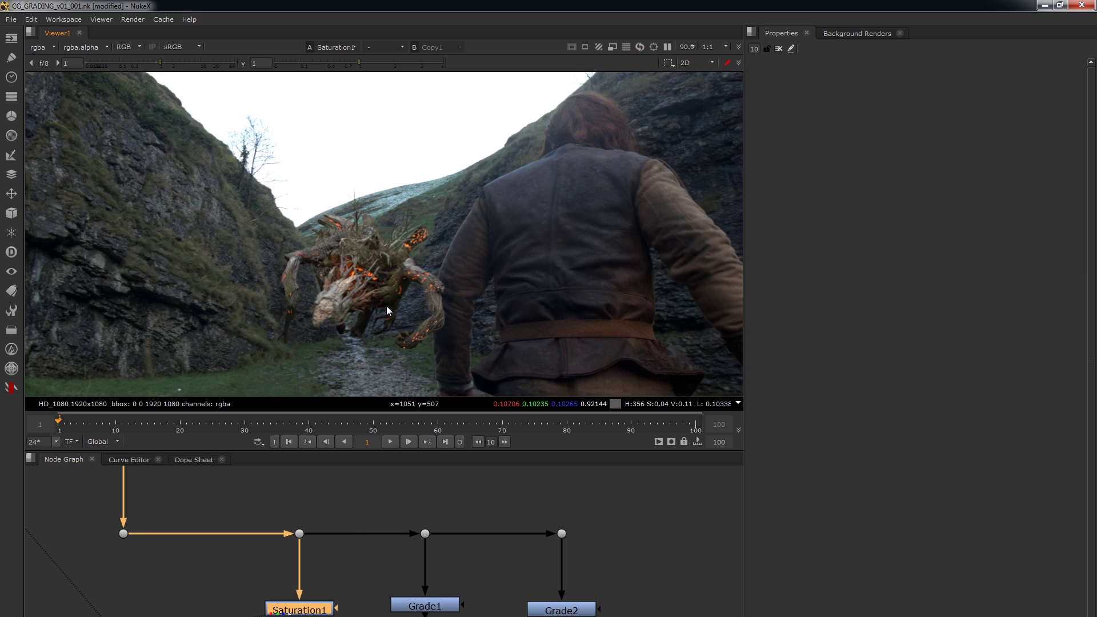
left_click_drag(337, 510, 290, 540)
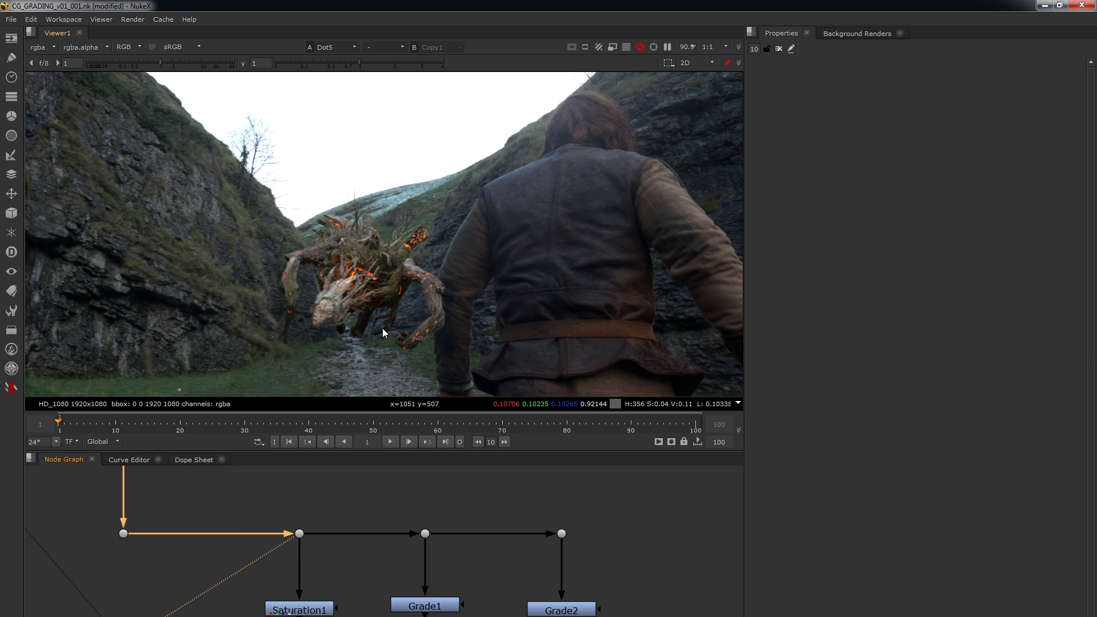
key("1")
scroll(394, 289, "up", 5)
scroll(388, 295, "up", 3)
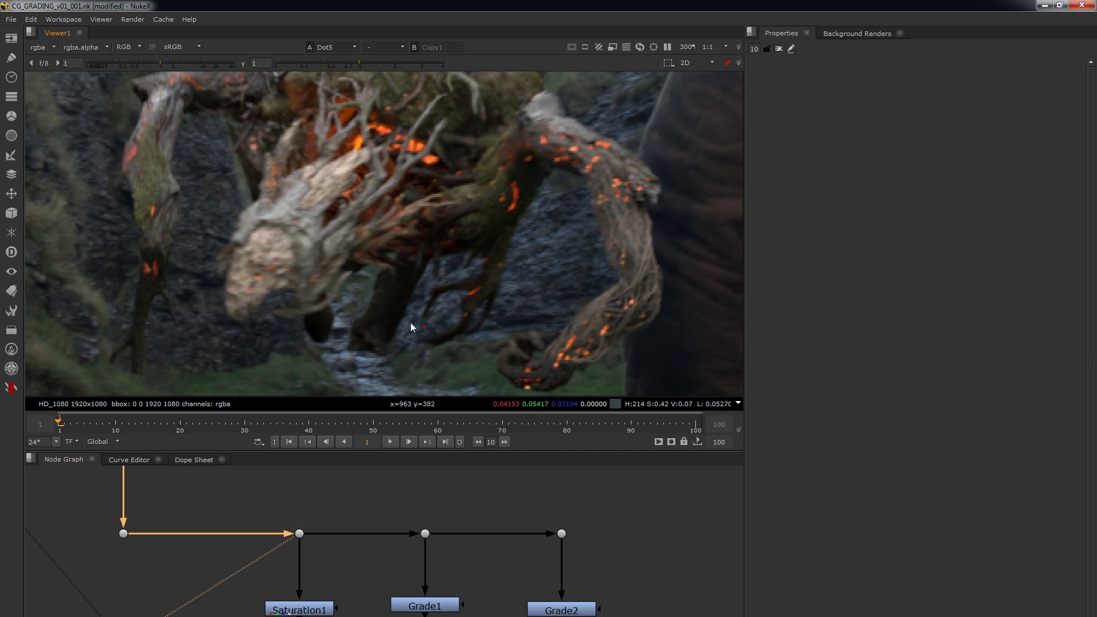
scroll(362, 300, "down", 3)
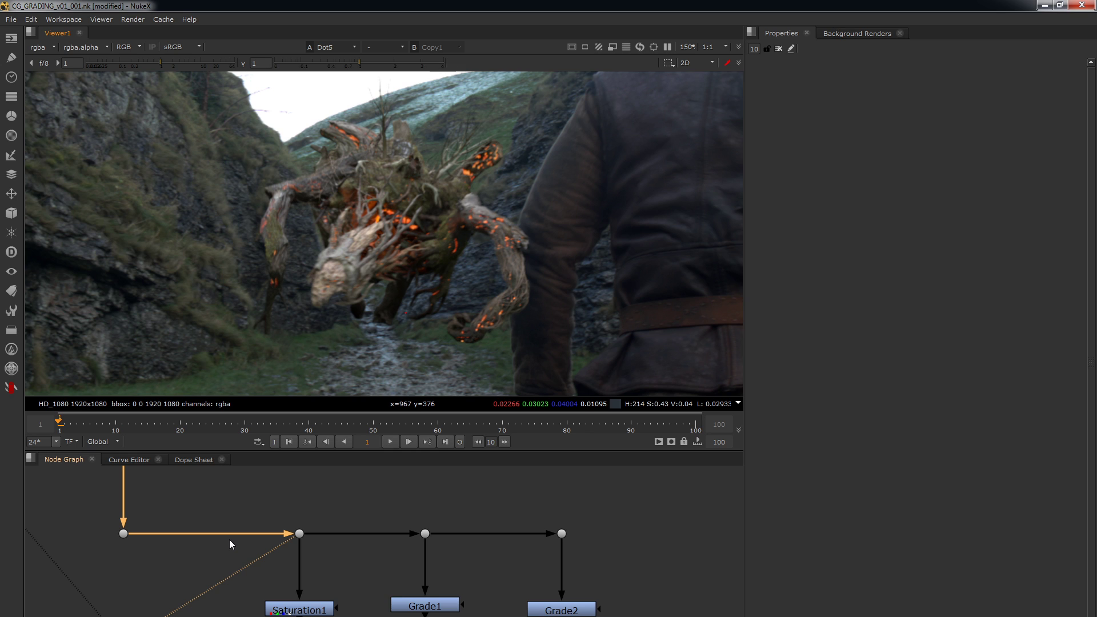
View Saturation1, set its saturation to 4, and inspect the creature's colours against the background
left_click(303, 607)
key("1")
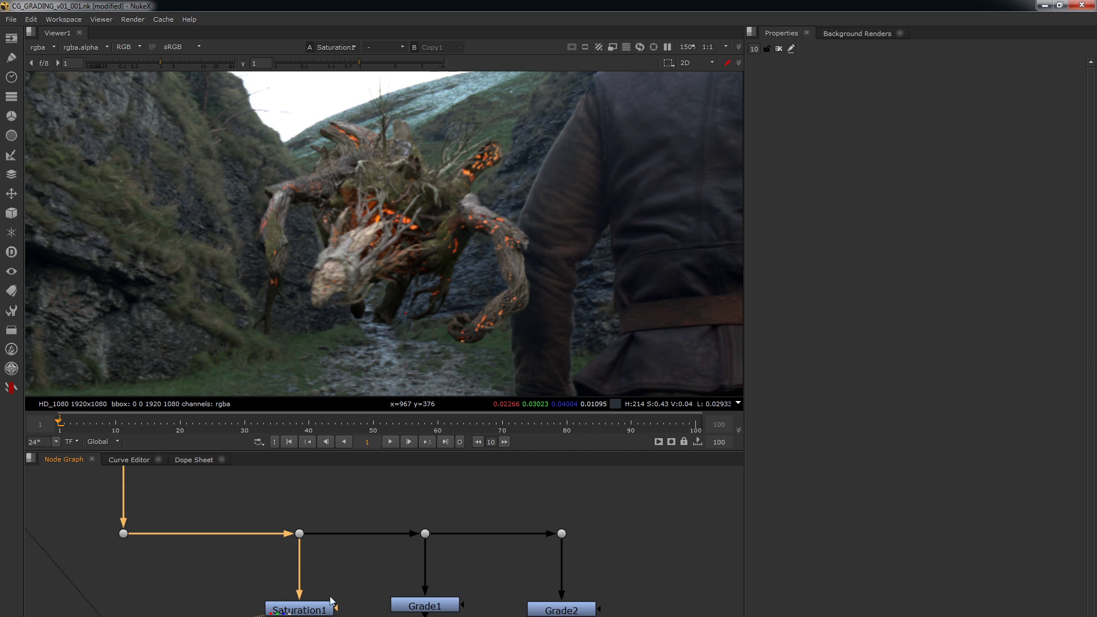
double_click(329, 606)
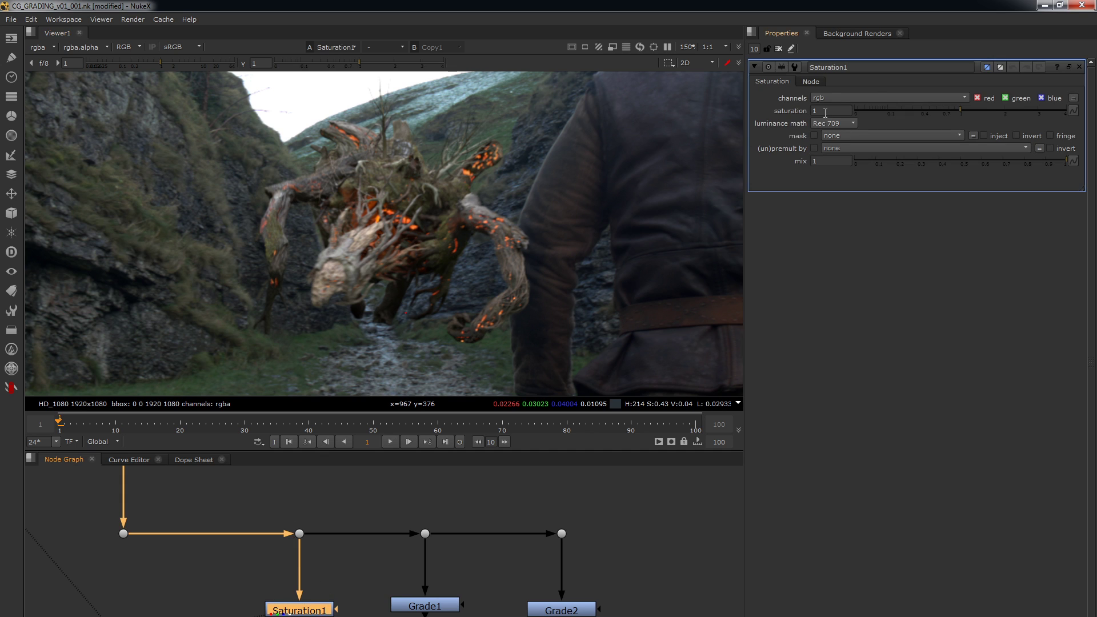
double_click(825, 111)
type("4")
key("Return")
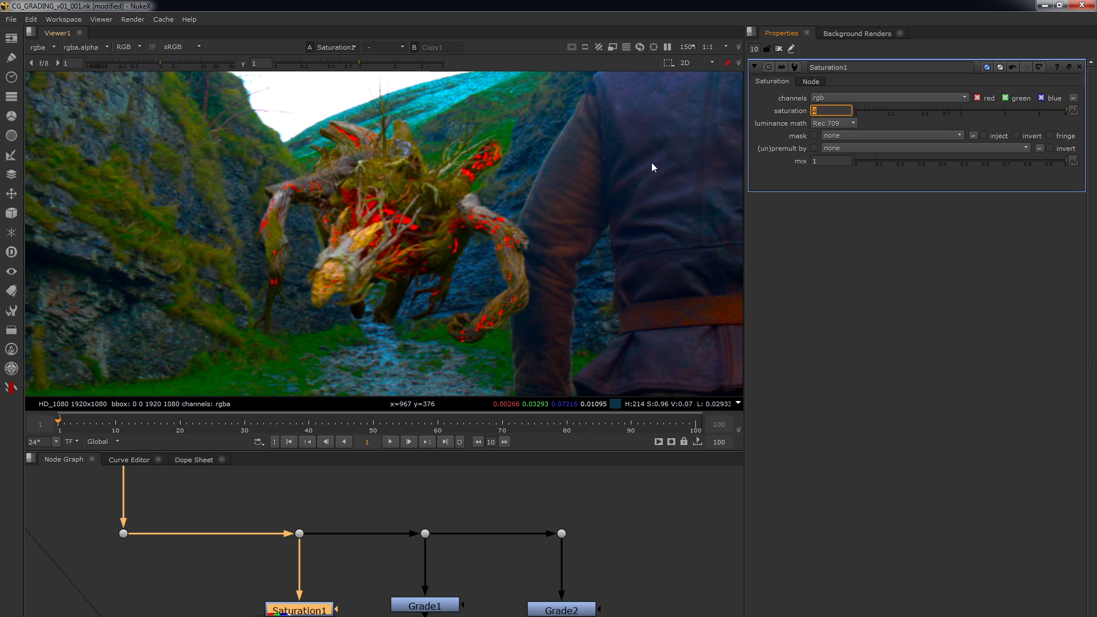
scroll(514, 303, "down", 4)
scroll(485, 313, "up", 3)
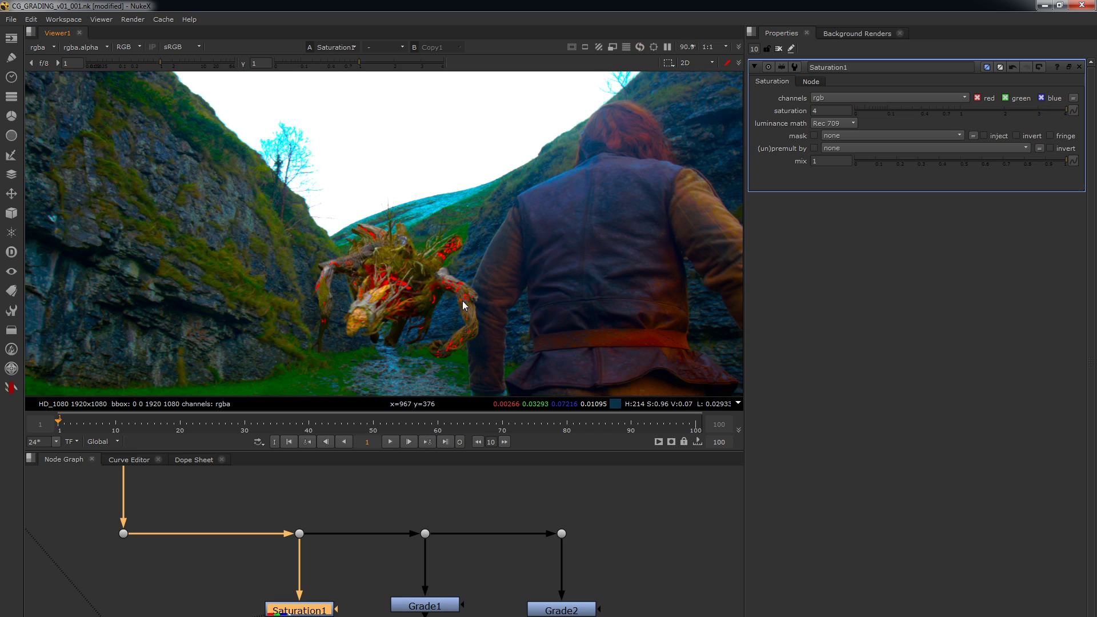
scroll(446, 313, "up", 2)
scroll(400, 343, "up", 2)
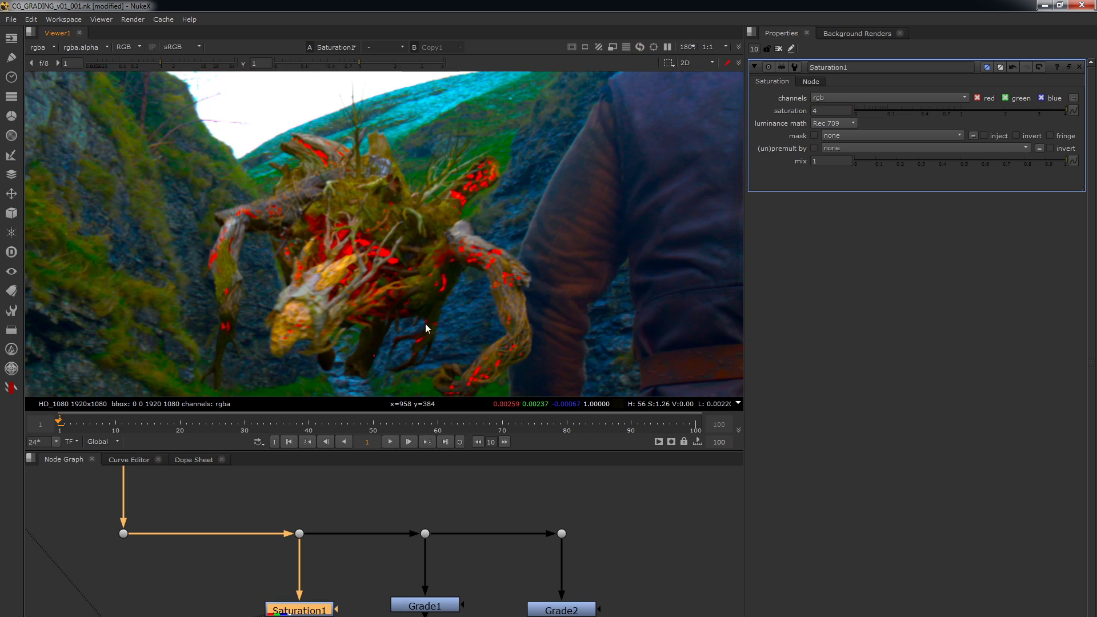
scroll(415, 280, "down", 3)
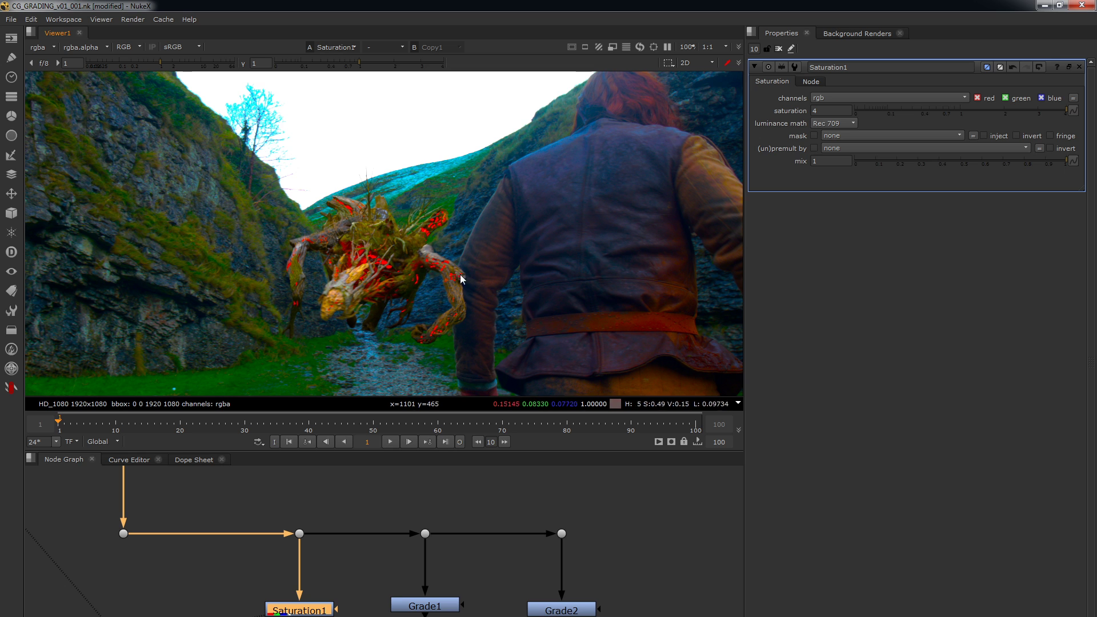
View Grade1 and raise its gain to 8, trying 4 and 6 on the way
double_click(439, 605)
key("1")
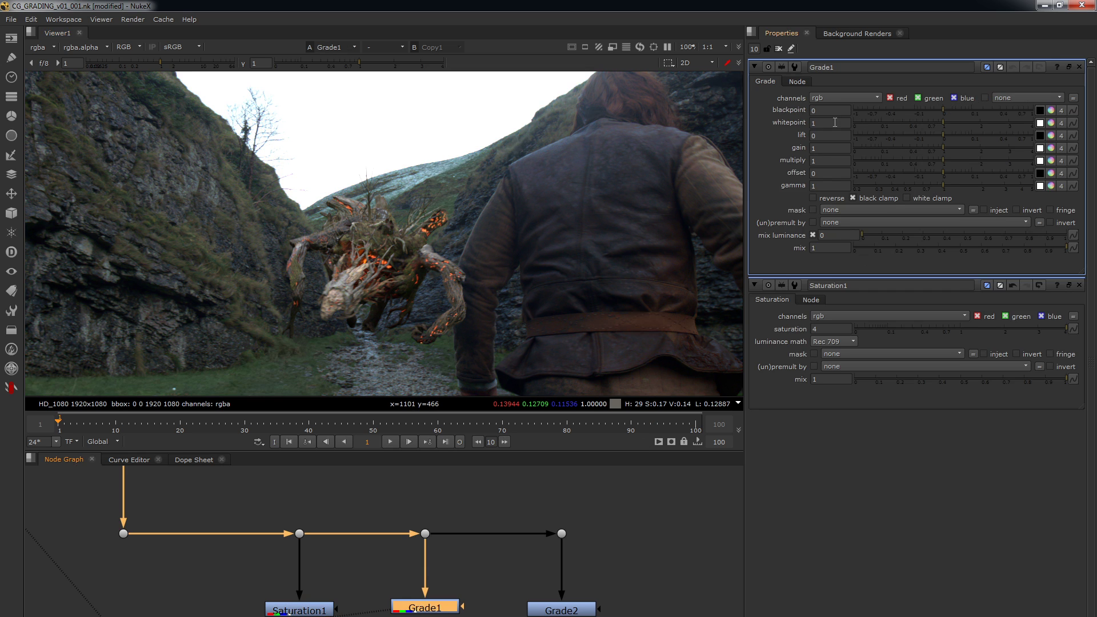
left_click(828, 148)
type("4")
key("Return")
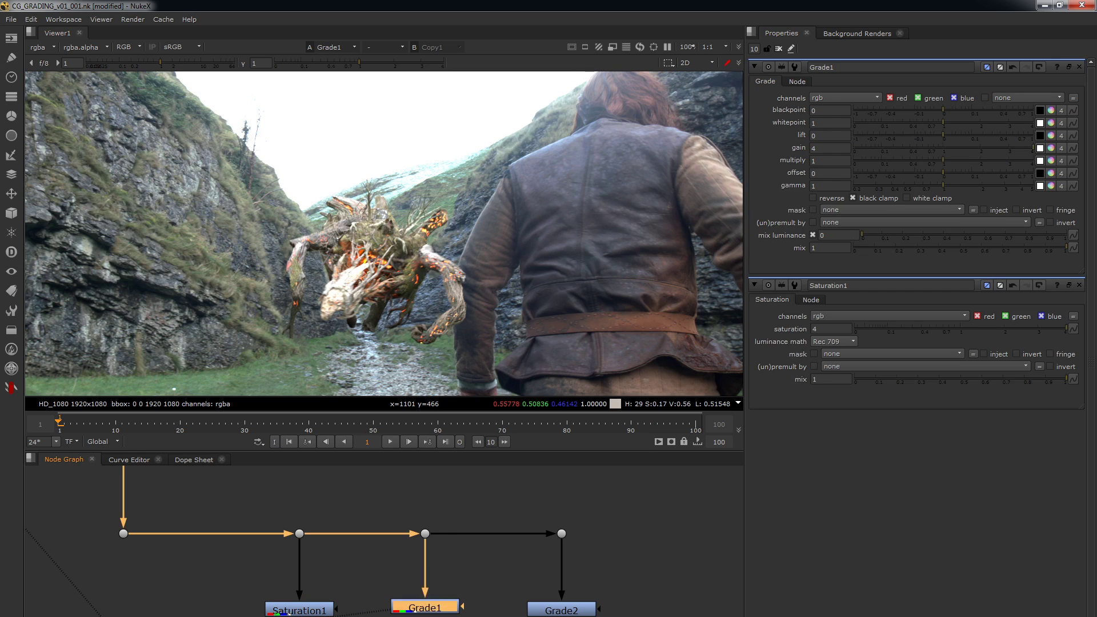
left_click(815, 150)
type("5")
key("Return")
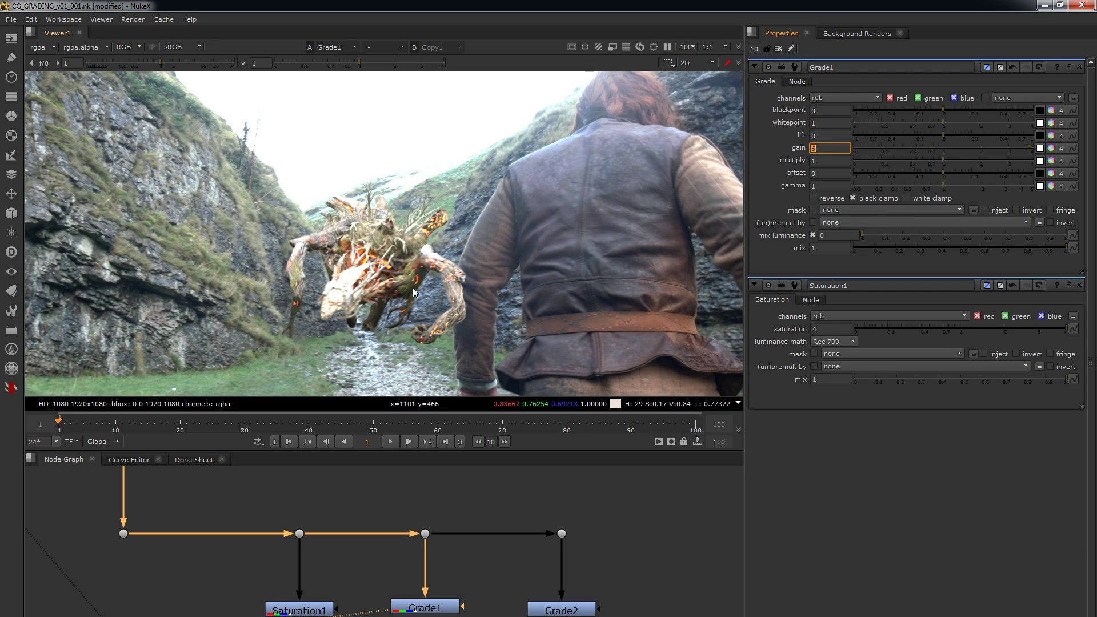
type("8")
key("Return")
Sample pixels at the creature's dark foot and the rock beside it in the brightened image
scroll(391, 272, "up", 9)
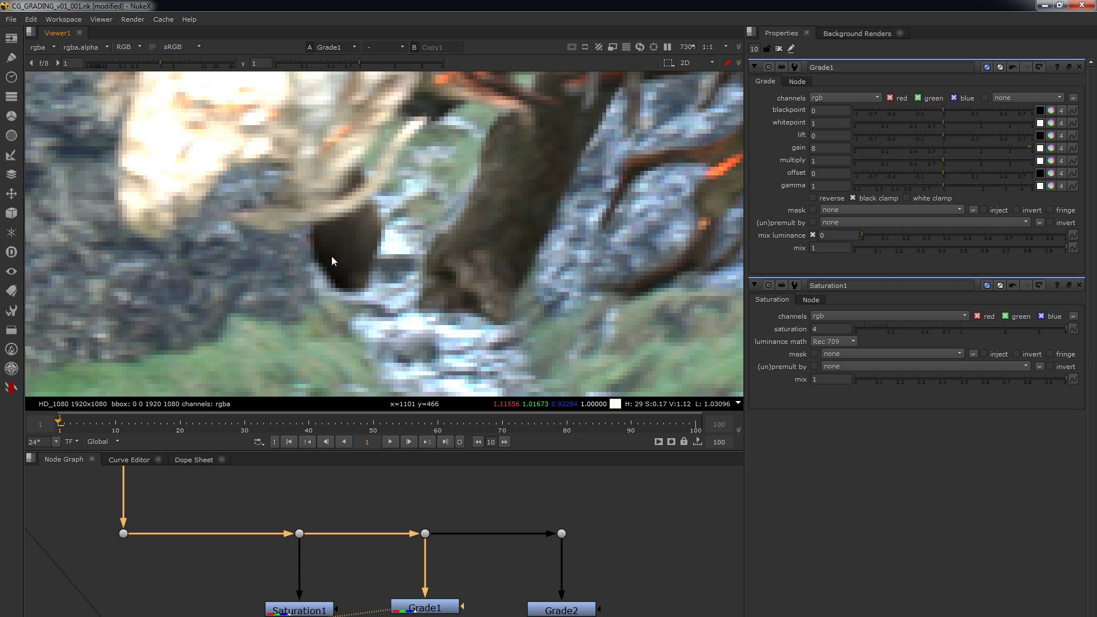
left_click(316, 260, "ctrl")
left_click(287, 265, "ctrl")
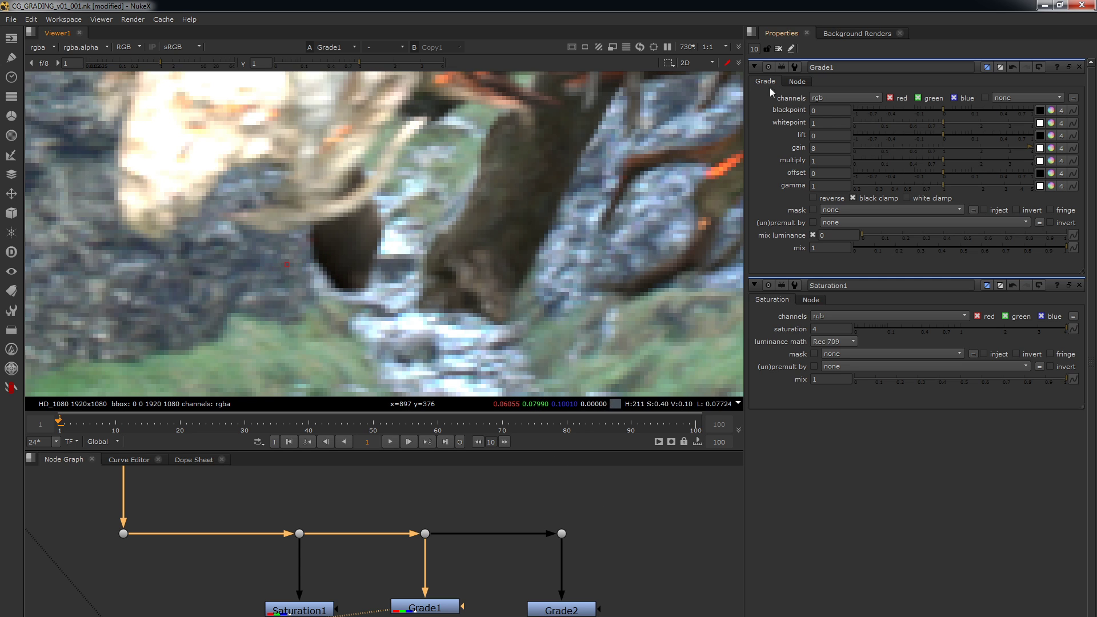
Clear the open node properties, view Grade2, and lower its gain to 0.04
left_click(779, 49)
left_click(556, 610)
key("1")
double_click(556, 610)
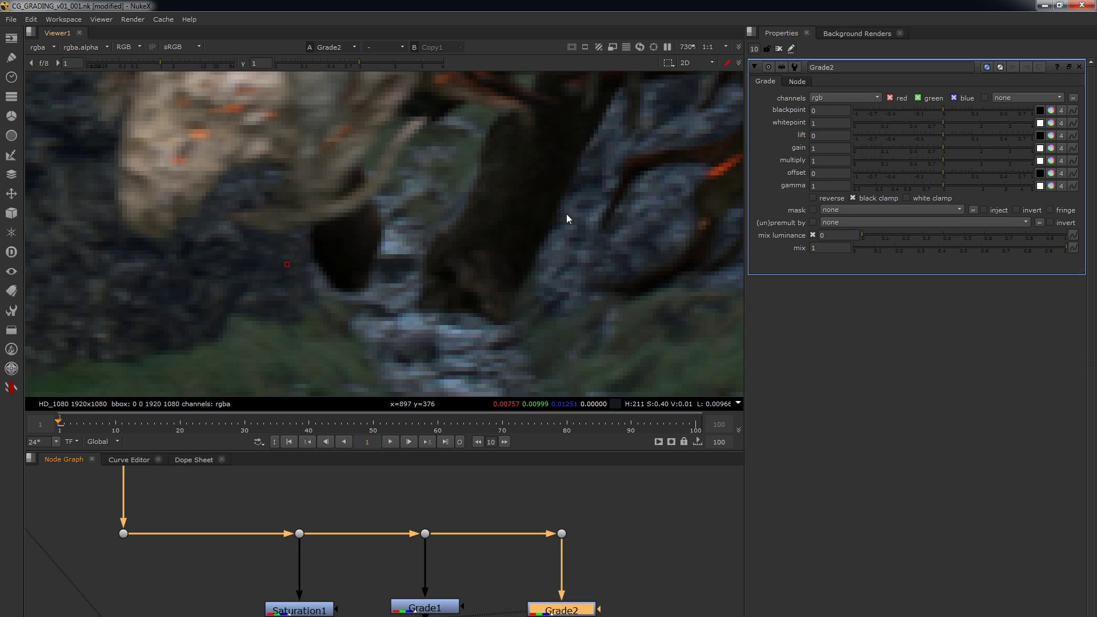
scroll(567, 213, "down", 5)
left_click_drag(942, 148, 868, 147)
scroll(341, 228, "down", 1)
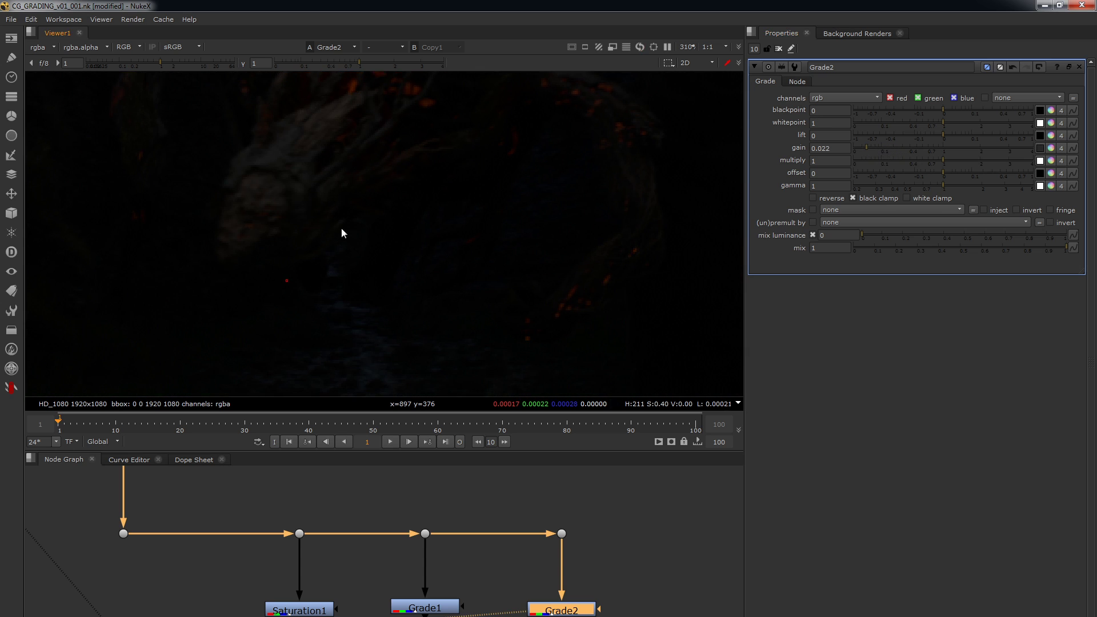
scroll(341, 228, "down", 3)
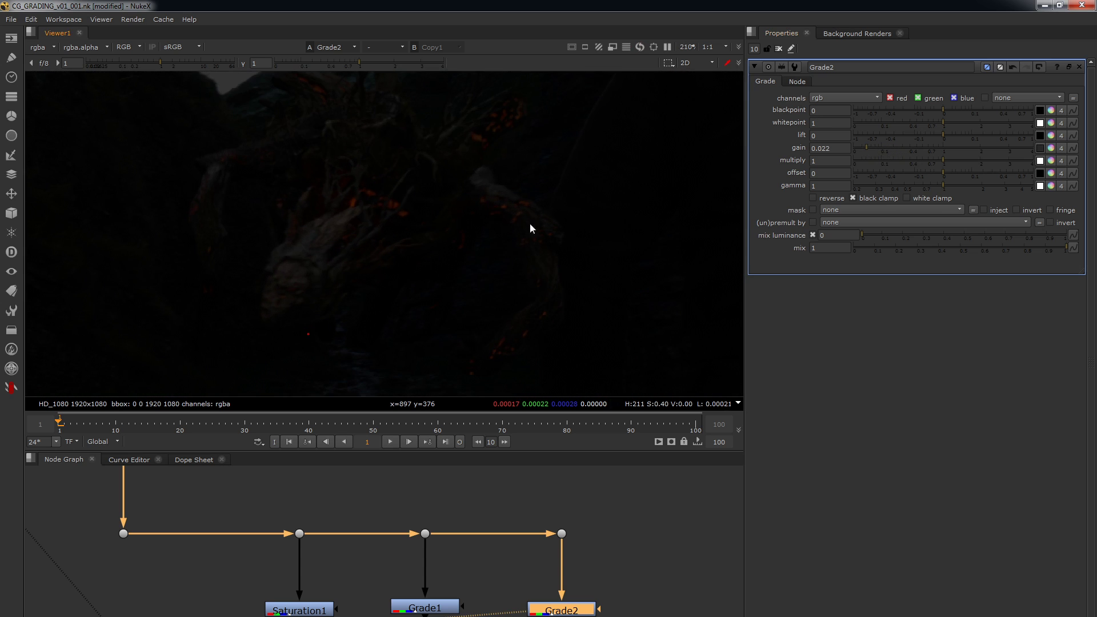
left_click(871, 146)
scroll(377, 252, "up", 2)
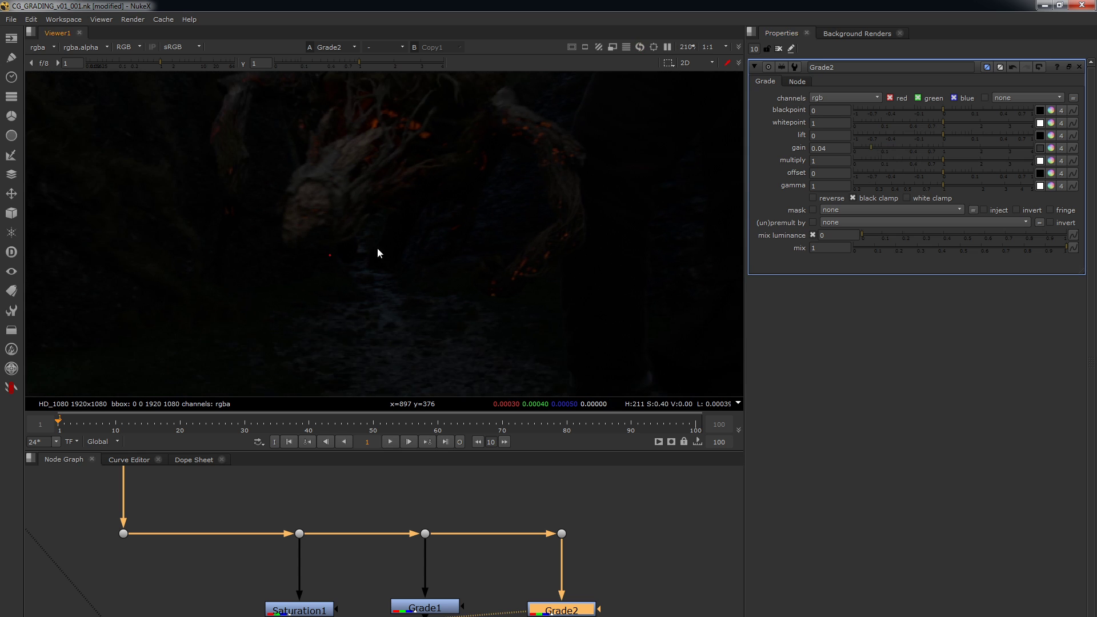
Sample pixels around the creature's head and legs in the darkened image, then view the whole frame through Saturation1
mouse_move(410, 340)
left_mouse_down("ctrl")
mouse_move(338, 183)
mouse_move(306, 171)
mouse_move(313, 158)
mouse_move(310, 167)
left_mouse_up("ctrl")
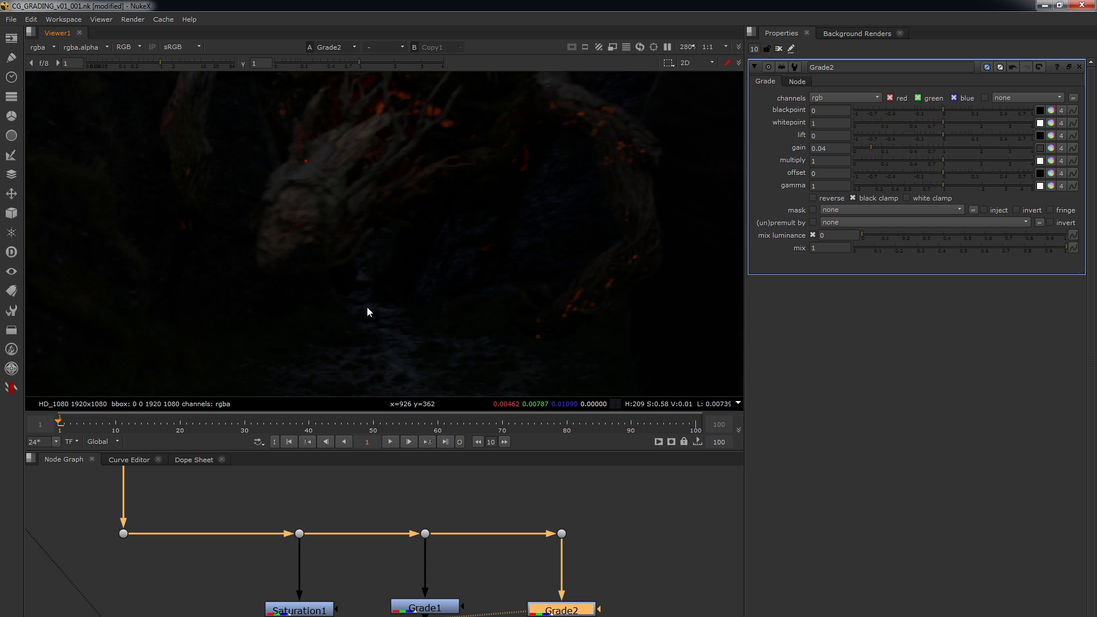
left_click(388, 310, "ctrl")
key("f")
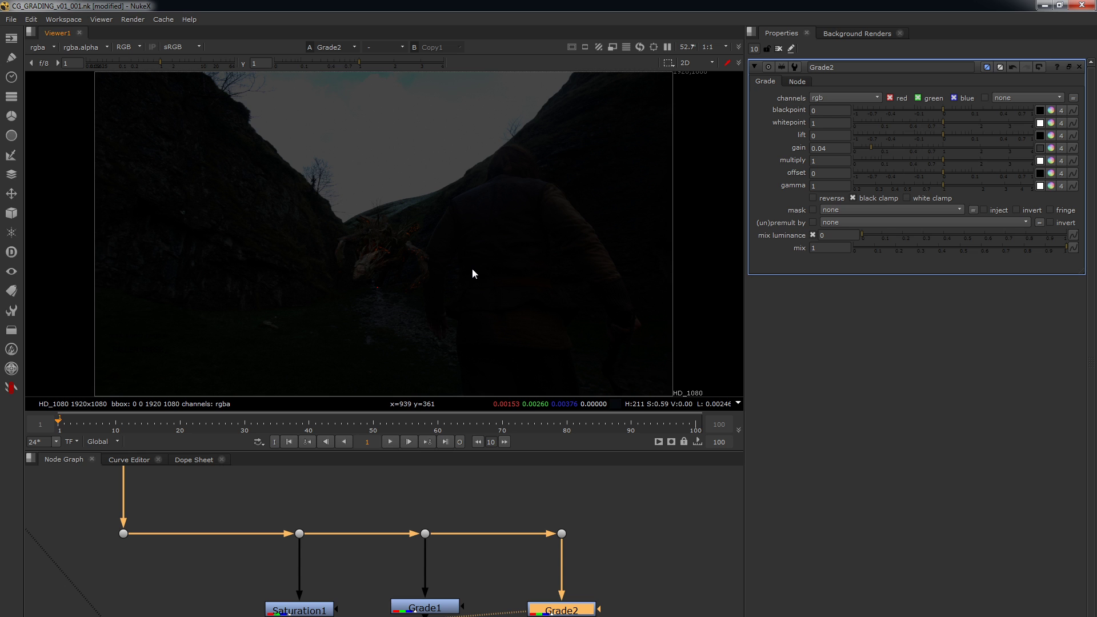
left_click(350, 598)
key("1")
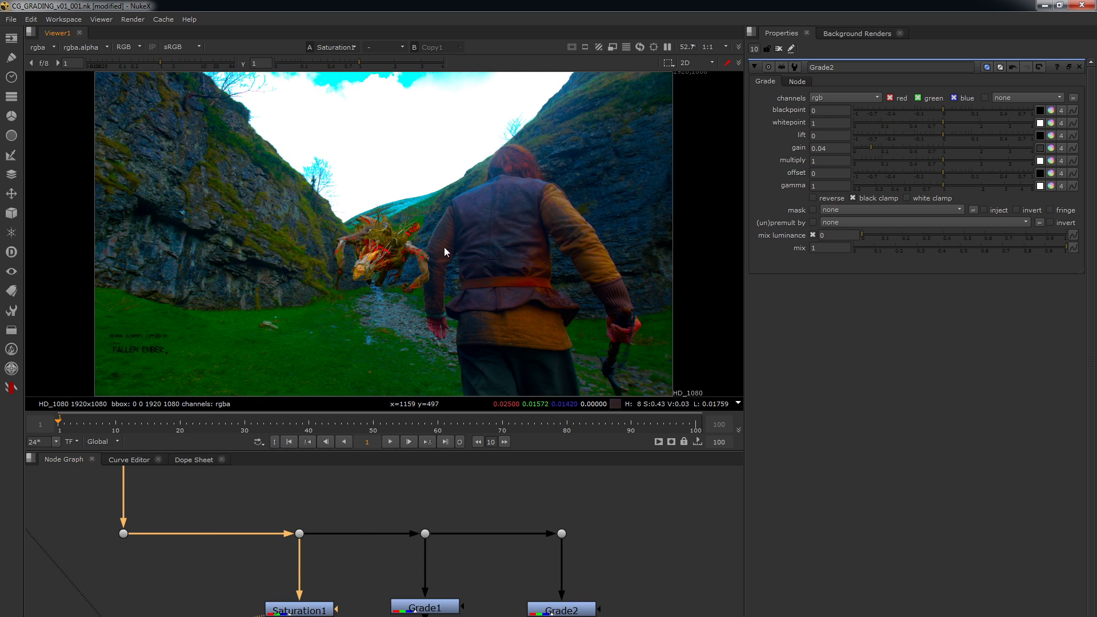
Inspect the creature up close against the rock and path through Saturation1, Grade1 and the ungraded comp at Dot6
scroll(444, 247, "up", 6)
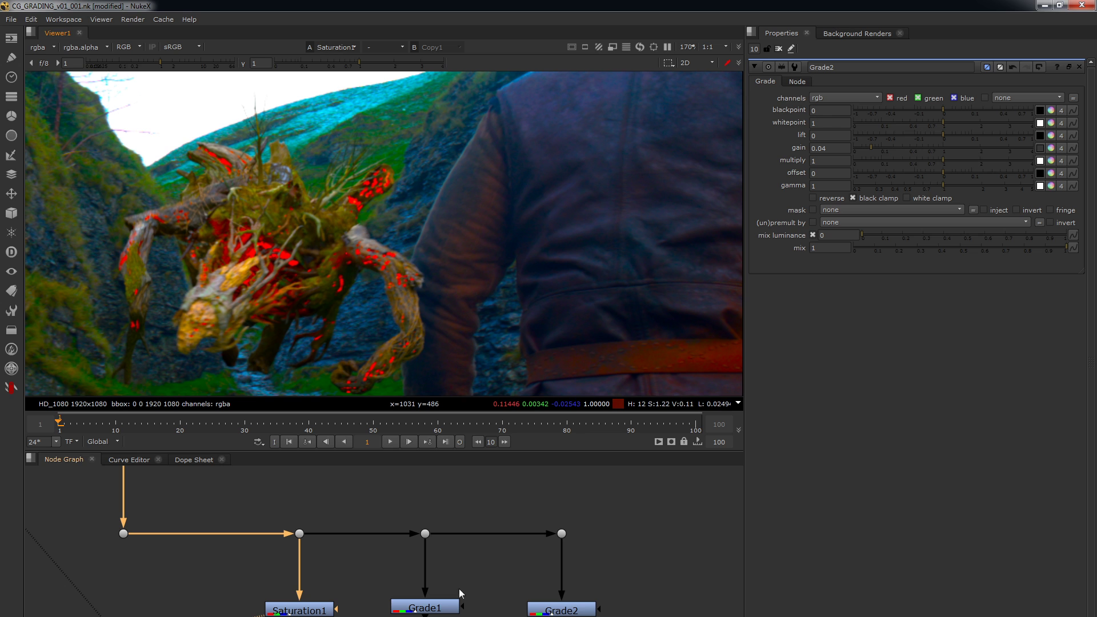
key("1")
scroll(464, 320, "down", 6)
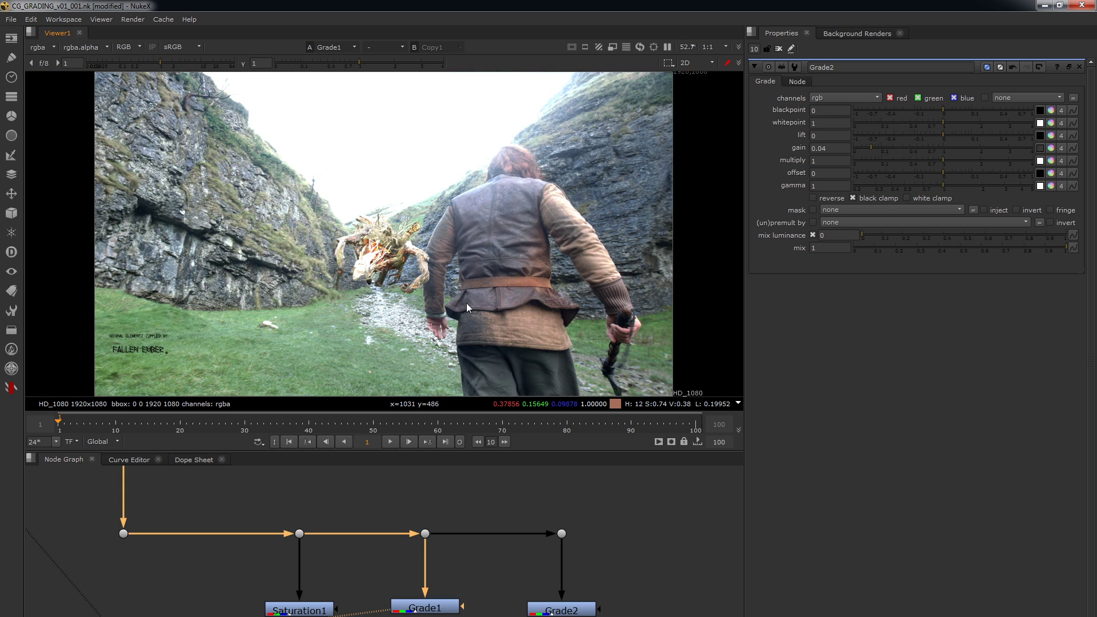
scroll(348, 294, "up", 6)
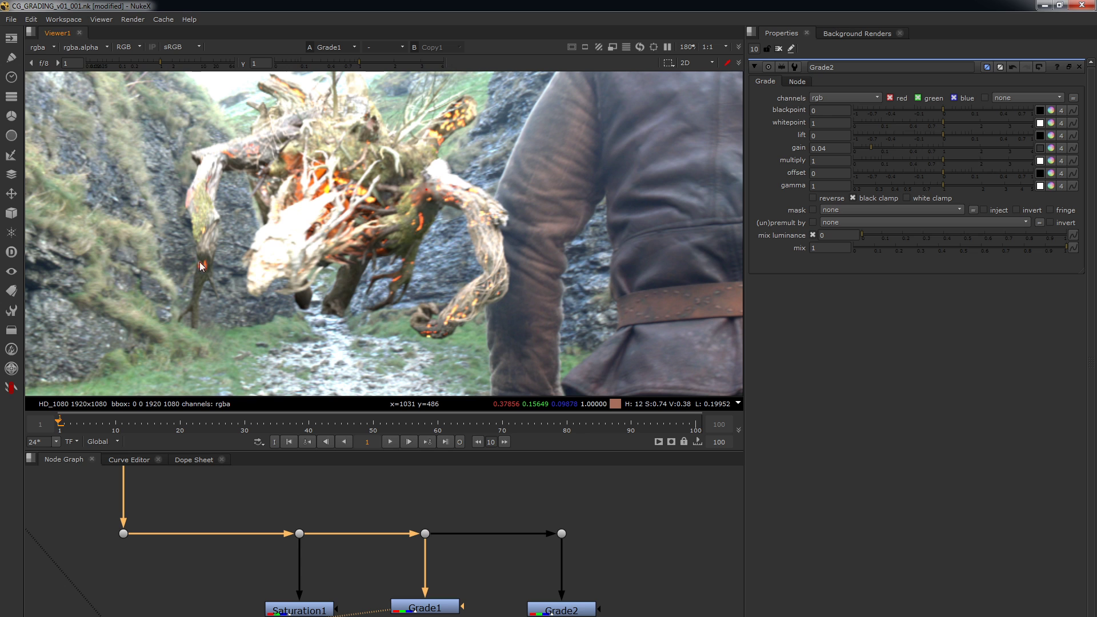
key("1")
scroll(316, 334, "up", 4)
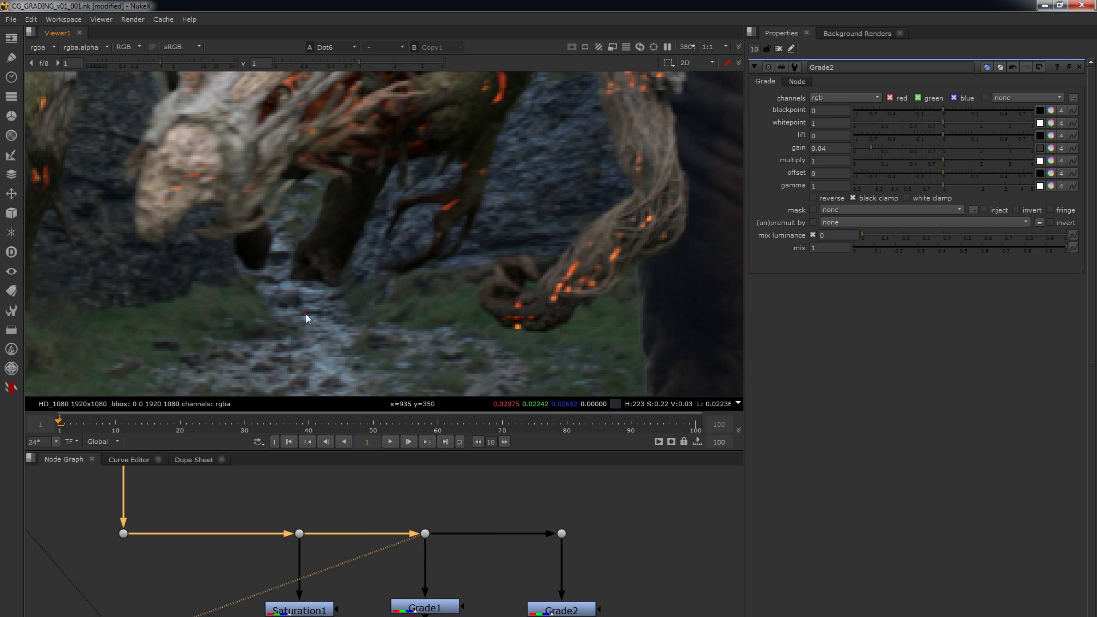
scroll(318, 318, "down", 5)
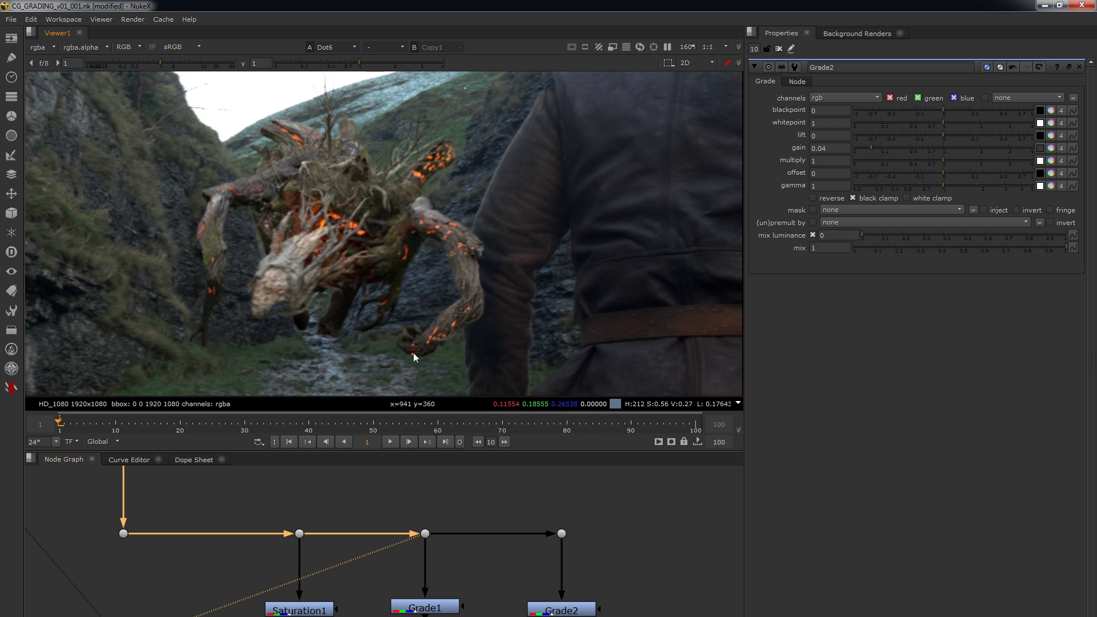
View the comp at Dot5, raise the viewer gain to 1.8 and sample the shadowed sleeve of the man
left_click_drag(320, 571, 299, 533)
middle_click_drag(351, 264, 205, 307)
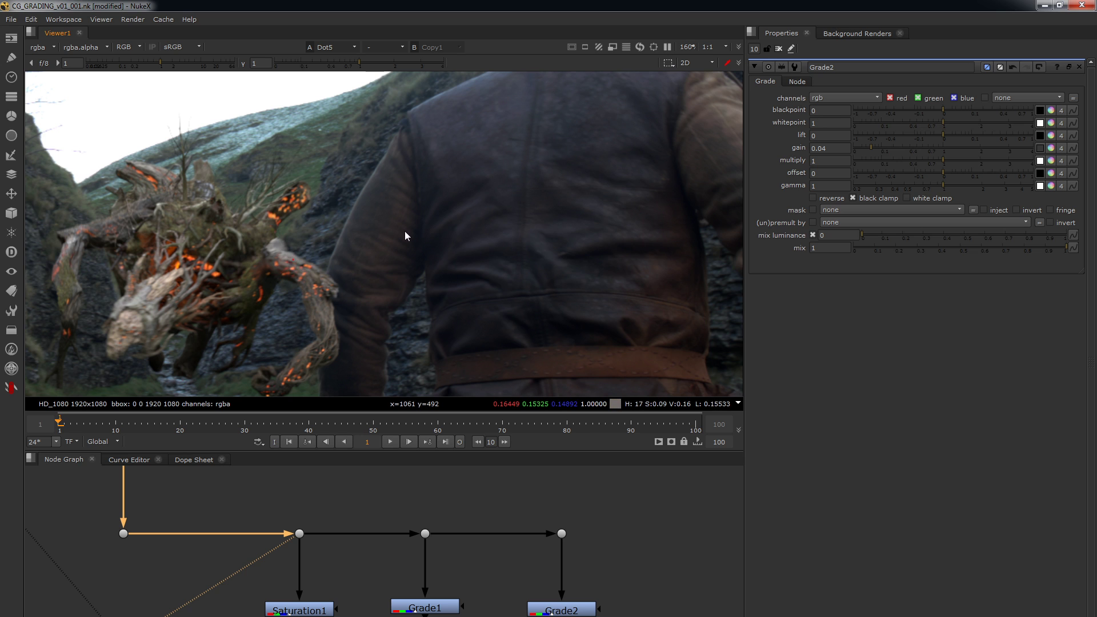
left_click(171, 62)
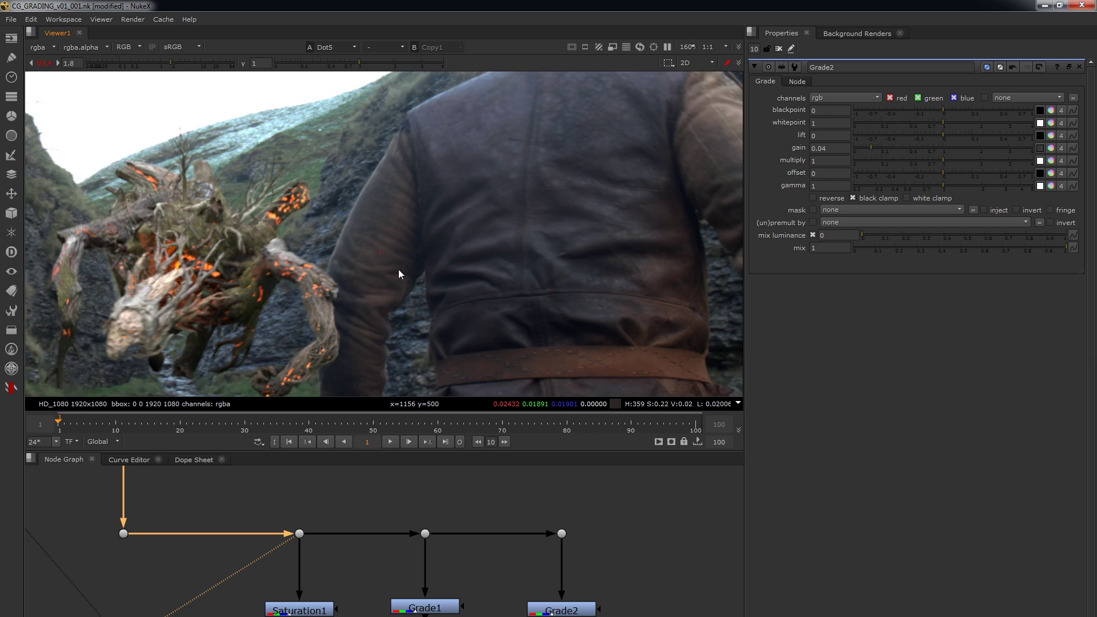
mouse_move(379, 258)
left_mouse_down("ctrl")
mouse_move(362, 265)
mouse_move(369, 261)
left_mouse_up("ctrl")
key("f")
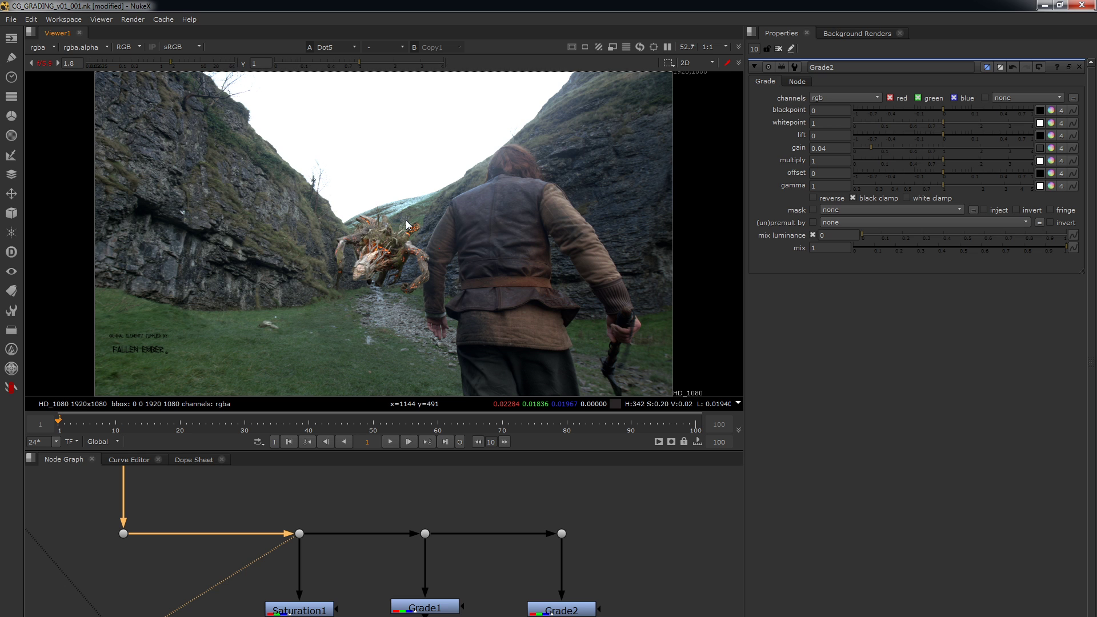
Examine the creature next to the man's sleeve and jacket in the brightened comp
scroll(400, 266, "up", 4)
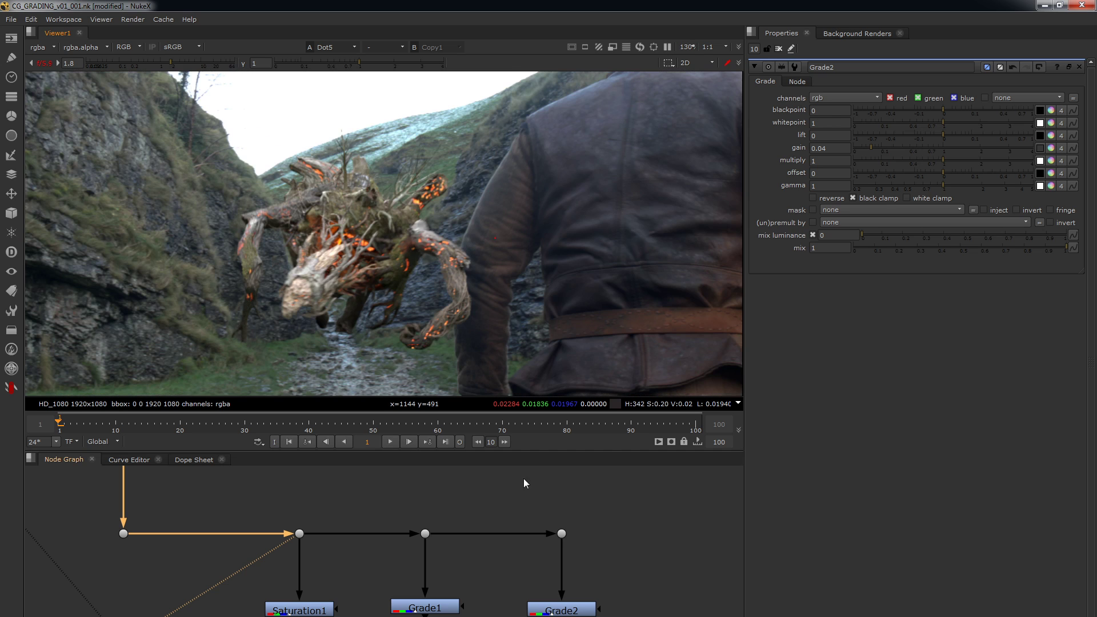
left_click_drag(634, 568, 541, 602)
key("1")
left_click_drag(482, 490, 418, 537)
key("1")
left_click_drag(336, 506, 255, 537)
key("1")
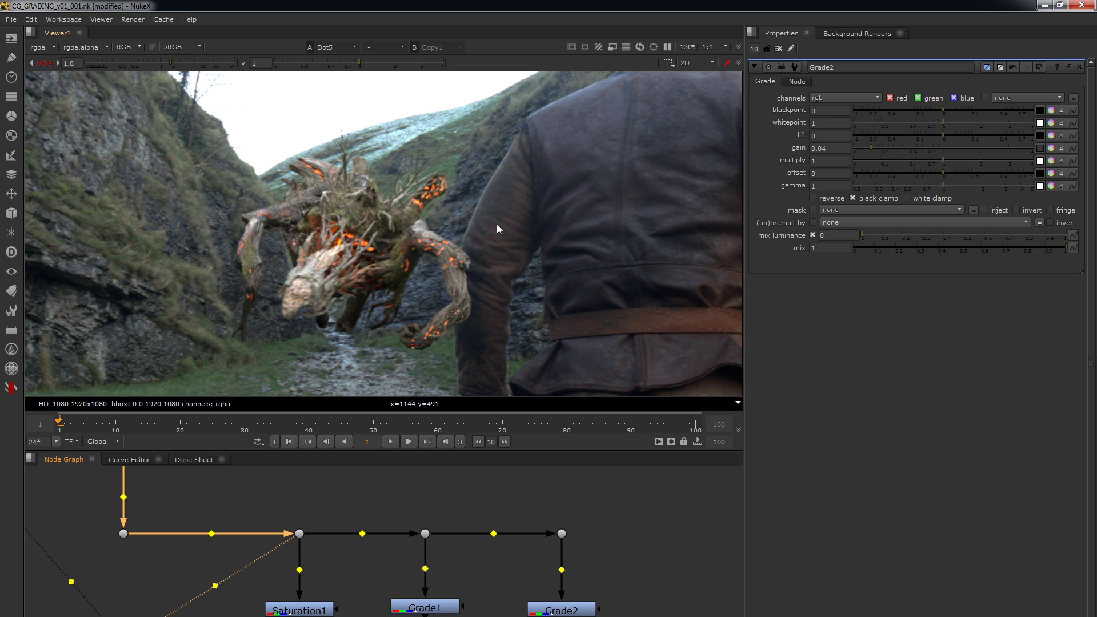
middle_click_drag(507, 236, 456, 242)
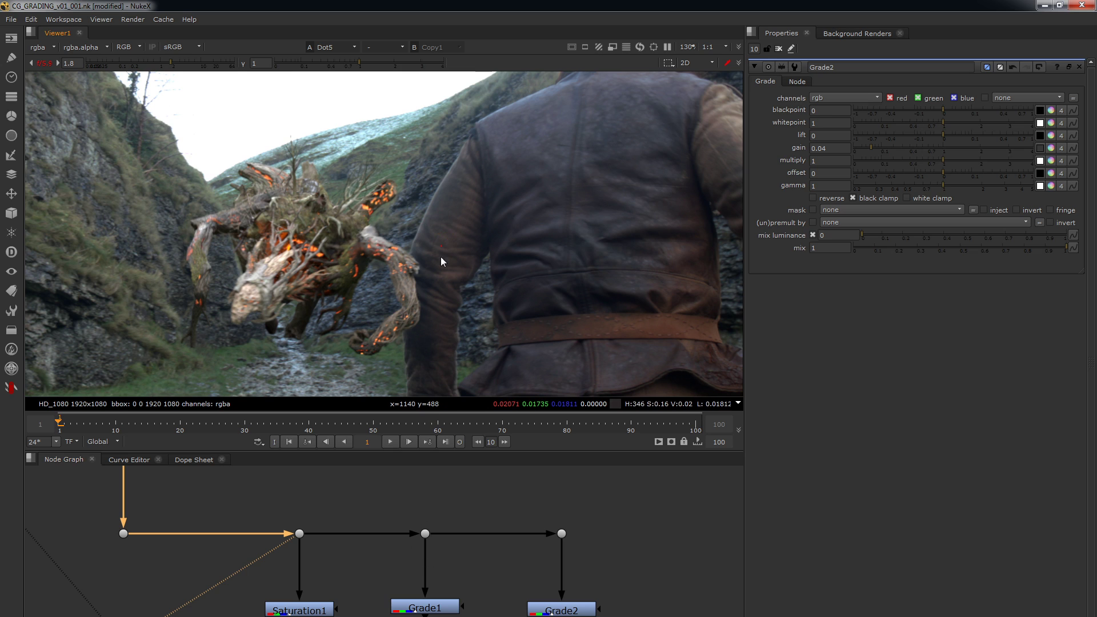
View the check nodes below the comp in turn through to Grade2, and return the viewer to Merge1
scroll(338, 540, "down", 5)
middle_click_drag(283, 537, 287, 556)
scroll(288, 553, "down", 1)
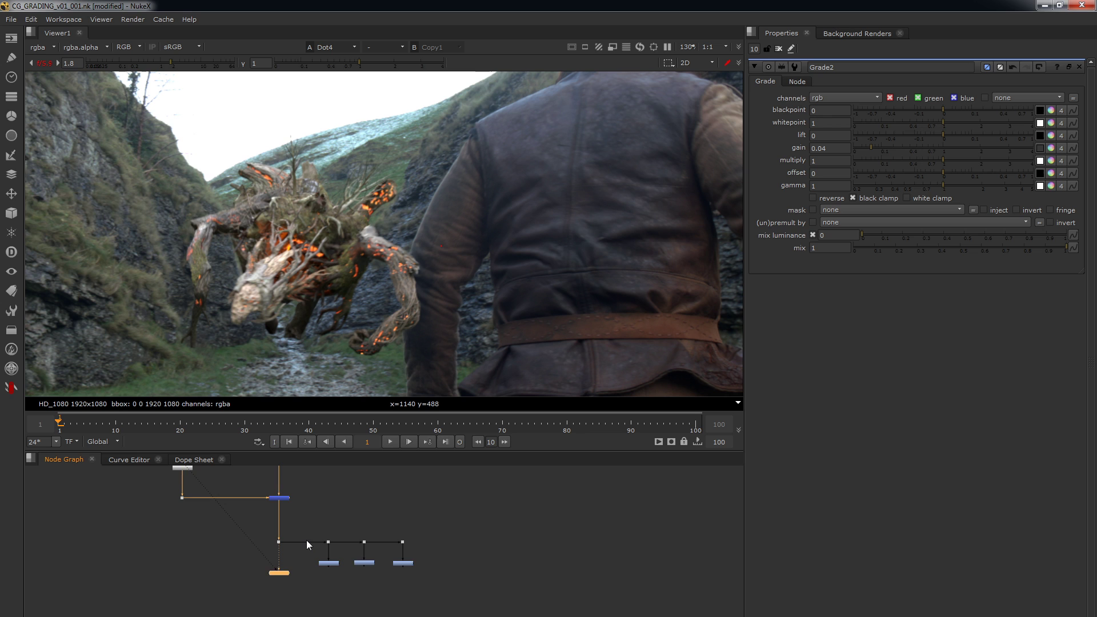
middle_click_drag(306, 540, 305, 548)
key("2")
key("3")
key("4")
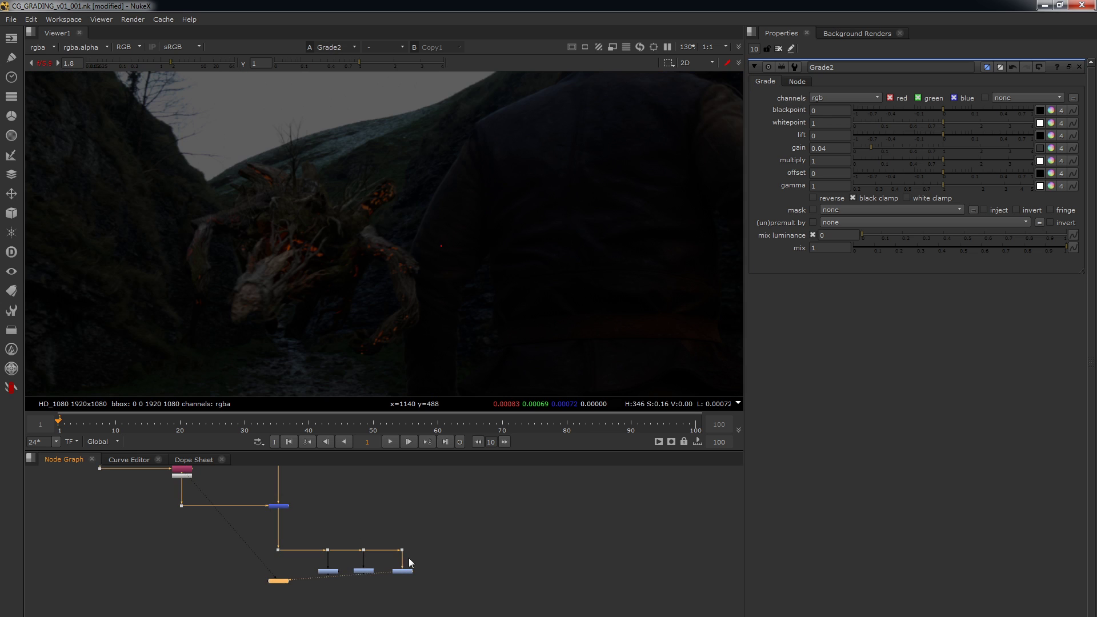
key("1")
Go to the creature's render branch in the node graph and clear the open node properties
scroll(387, 516, "down", 2)
middle_click_drag(387, 516, 371, 561)
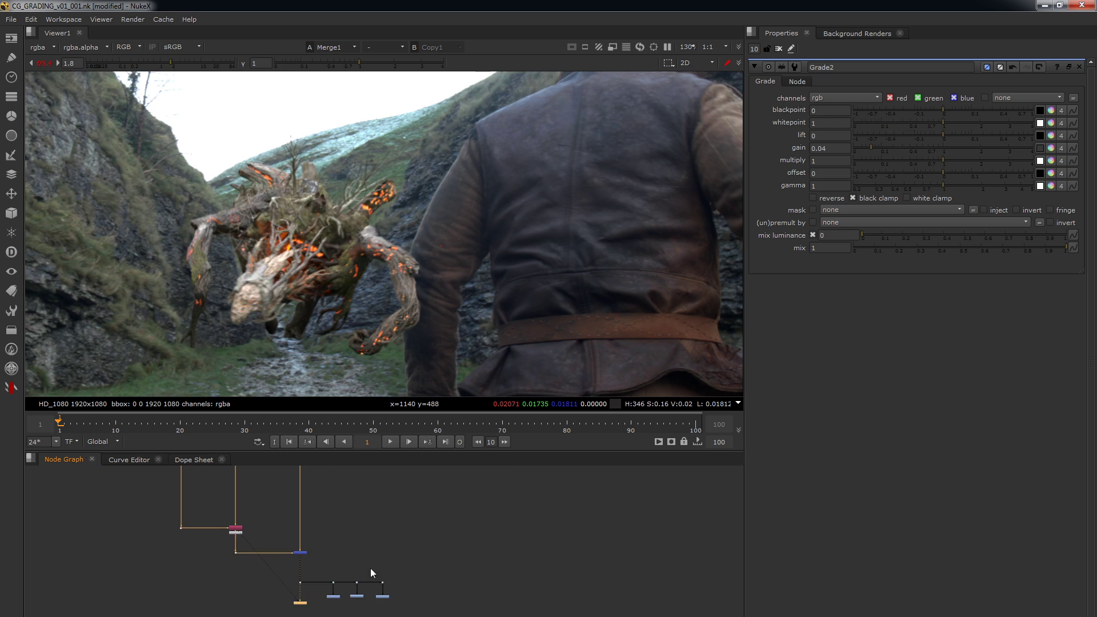
left_click_drag(456, 505, 171, 615)
left_click_drag(237, 534, 237, 544)
middle_click_drag(350, 517, 364, 599)
left_click(779, 49)
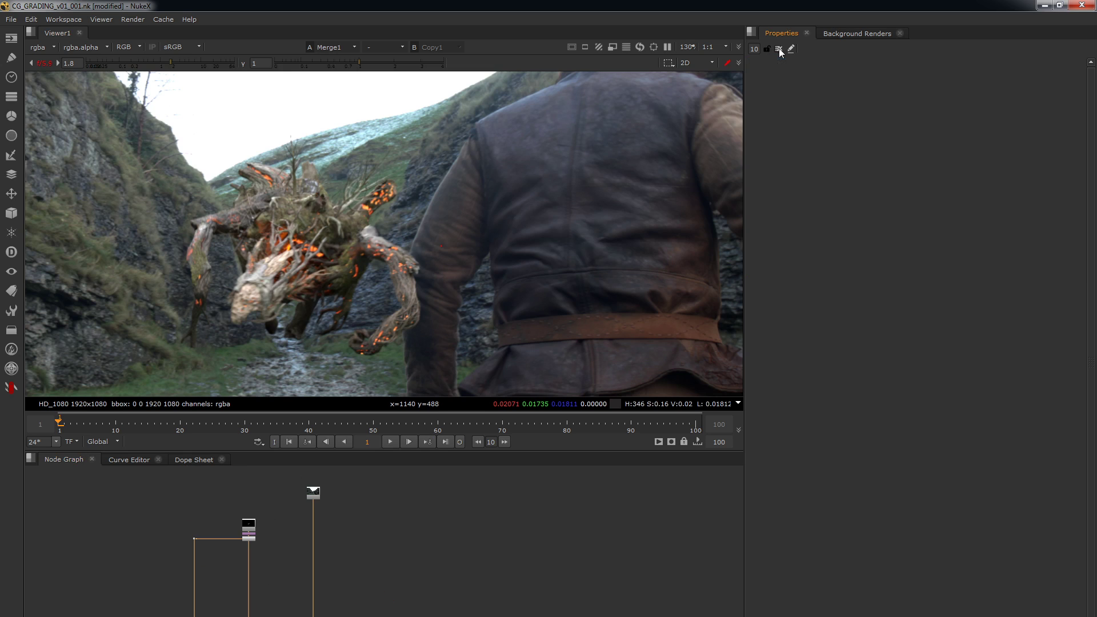
Add a ColorCorrect node, connect it to the creature's Unpremult and view it
scroll(277, 541, "up", 3)
left_click(293, 546)
key("Tab")
type("colorc")
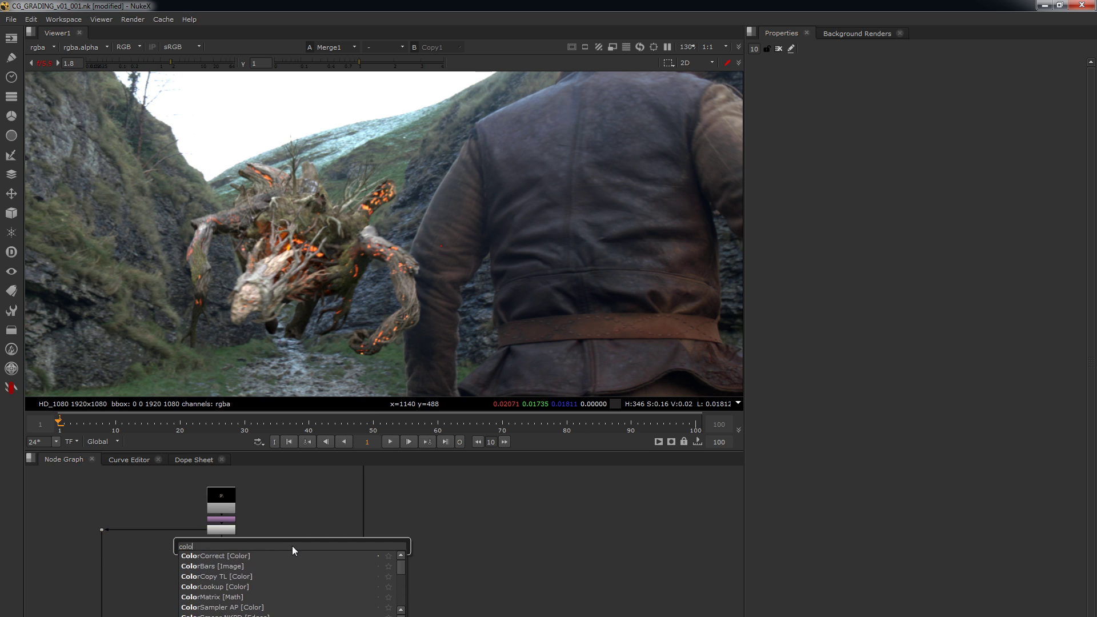
key("Return")
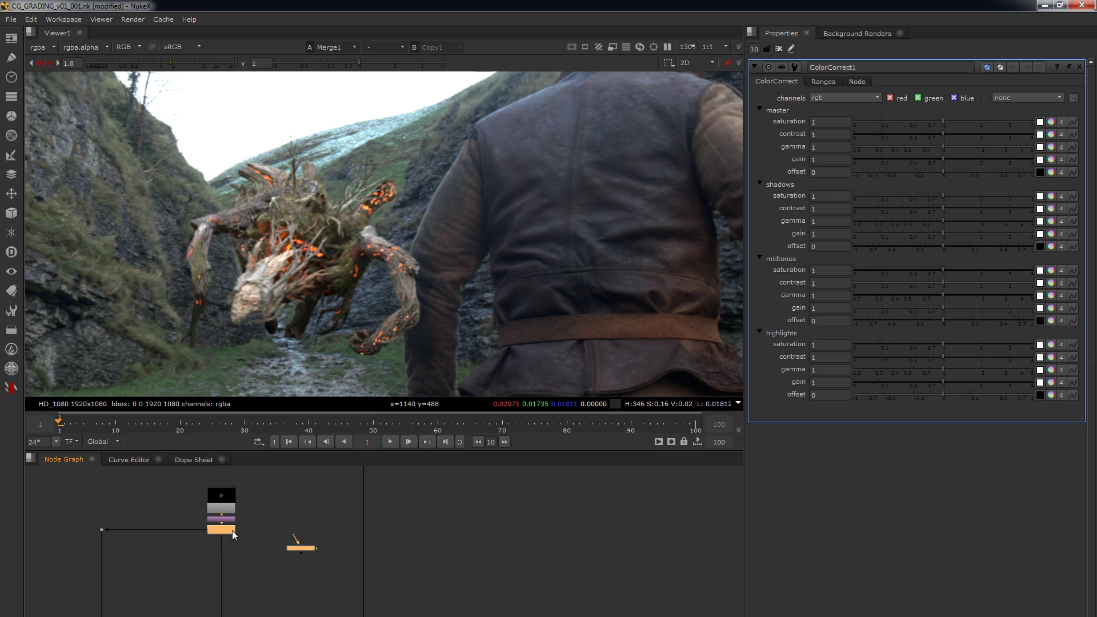
left_click_drag(232, 530, 290, 547)
key("1")
left_click(278, 560)
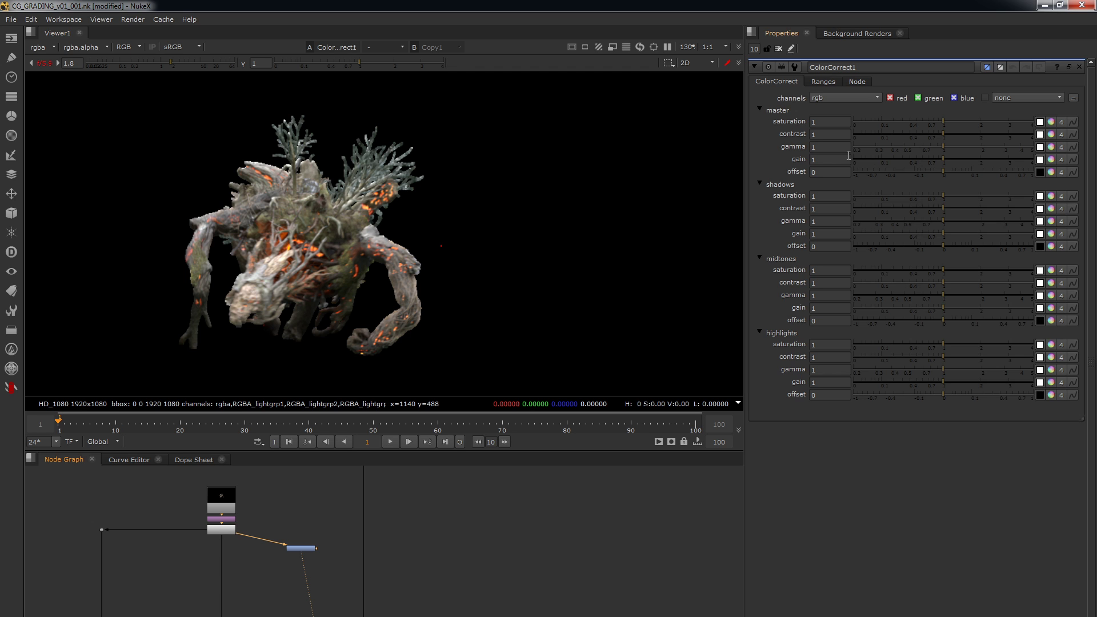
Try lower master contrast and gamma values on ColorCorrect1, and reset both to 1
mouse_move(945, 135)
left_mouse_down()
mouse_move(968, 133)
mouse_move(910, 145)
mouse_move(936, 147)
left_mouse_up()
left_click(278, 582)
left_click(941, 146)
double_click(831, 134)
type("1")
key("Tab")
type("1")
Check the tonal range curves of ColorCorrect1 and set its highlights gamma to 1.32 and gain to 1.12
left_click(821, 82)
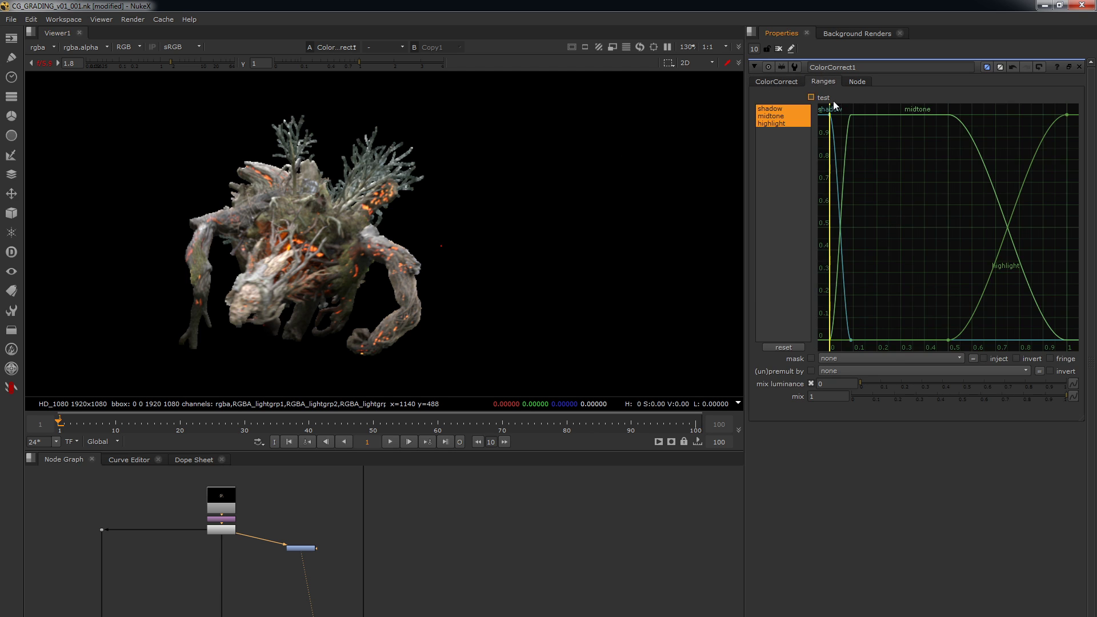
left_click(784, 83)
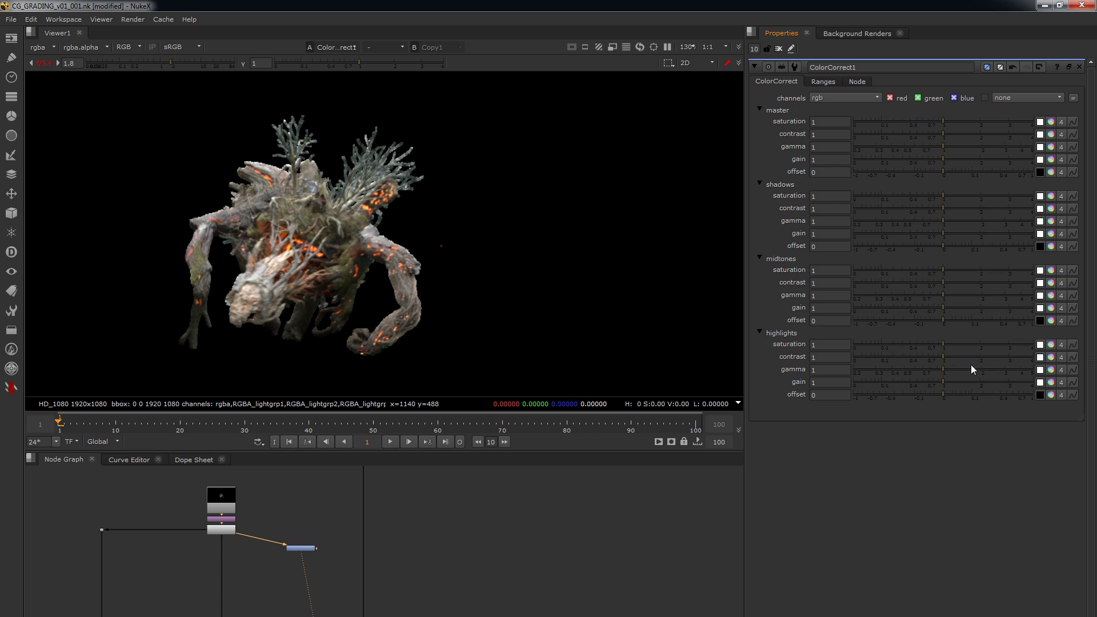
mouse_move(971, 368)
left_mouse_down()
mouse_move(996, 369)
mouse_move(958, 376)
left_mouse_up()
left_click(948, 383)
Extend the shadow range curve of ColorCorrect1 to end at about 0.19
left_click(822, 81)
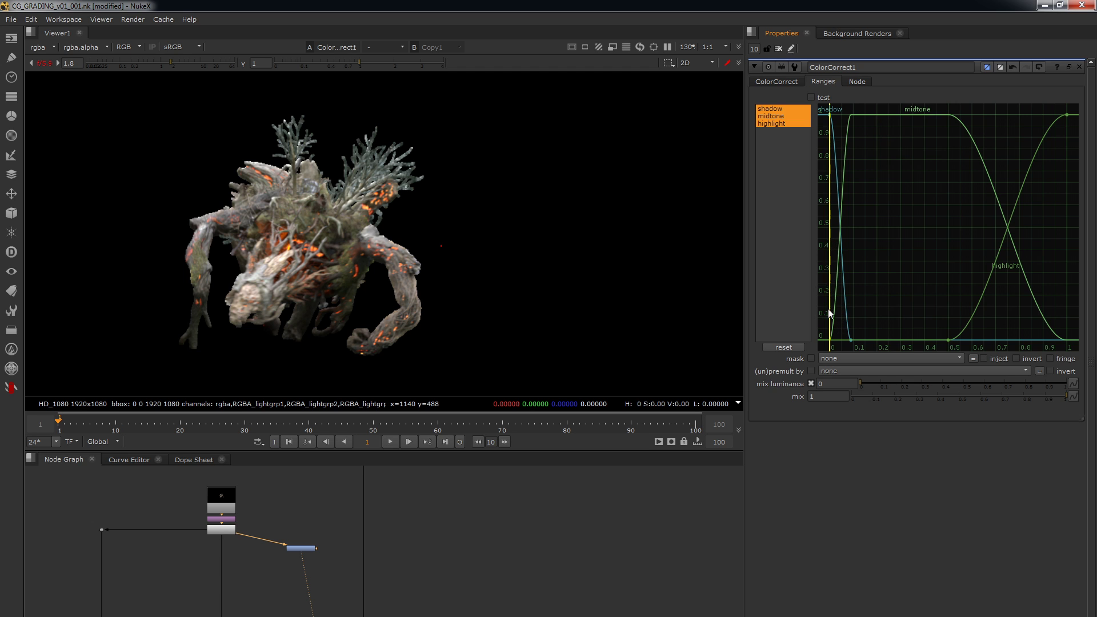
left_click_drag(850, 342, 876, 326)
left_click(772, 80)
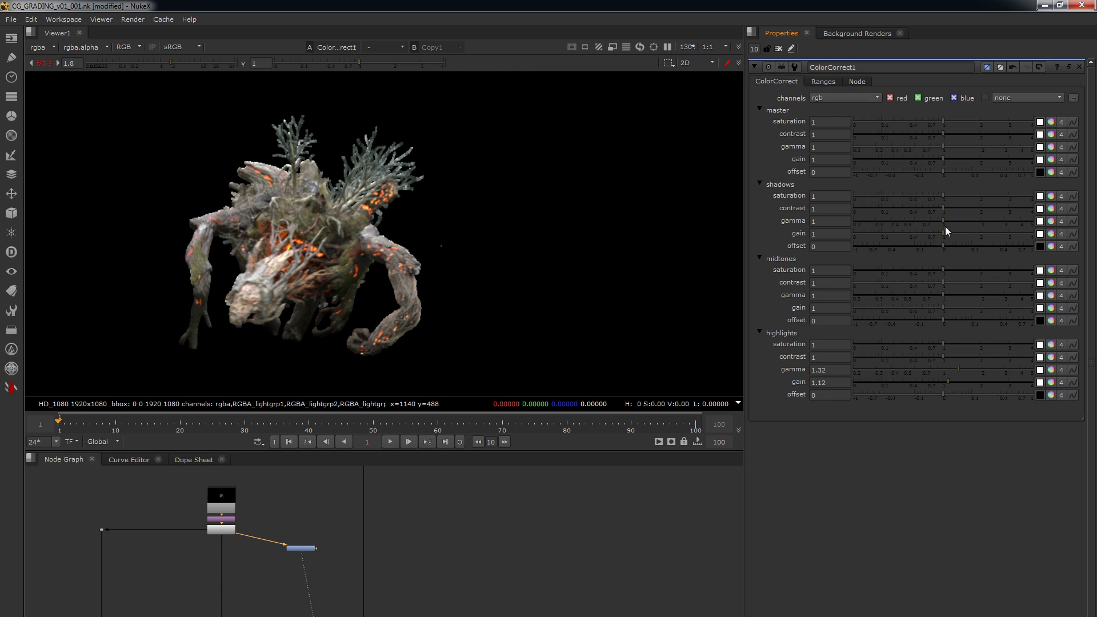
left_click(834, 82)
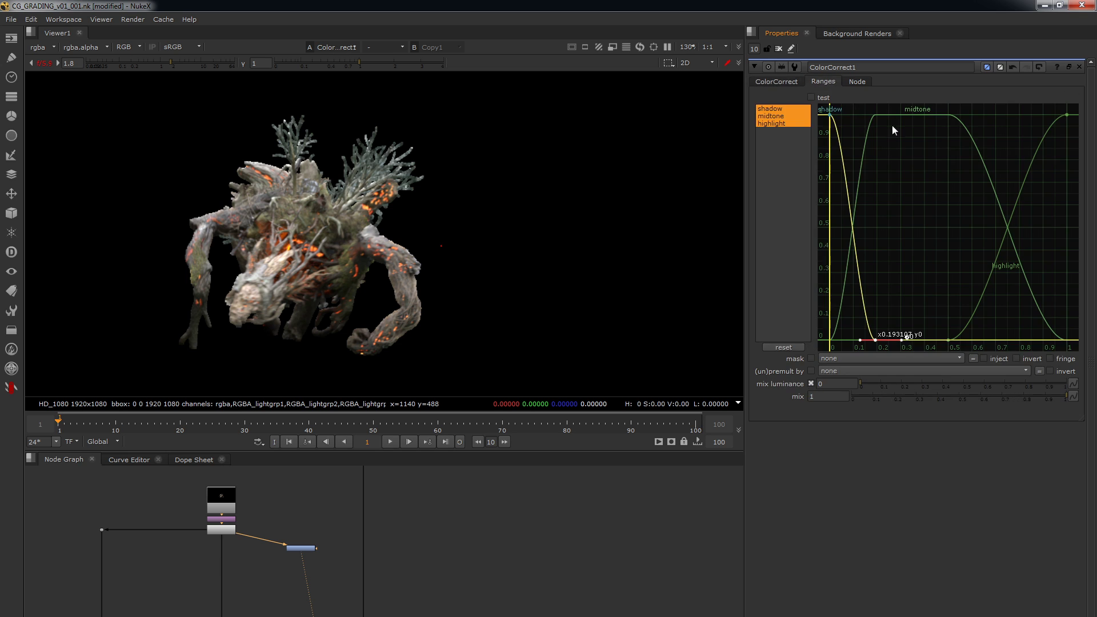
left_click(918, 184)
Compare the midtone range curve of ColorCorrect1 with its shadows, midtones and highlights settings
left_click(777, 82)
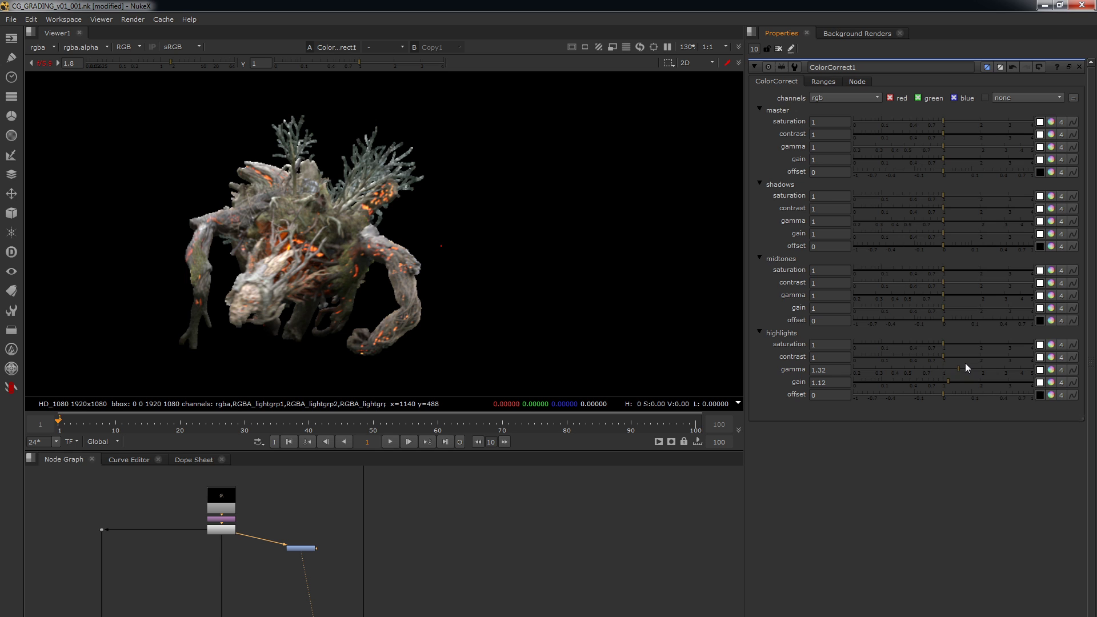
left_click(824, 82)
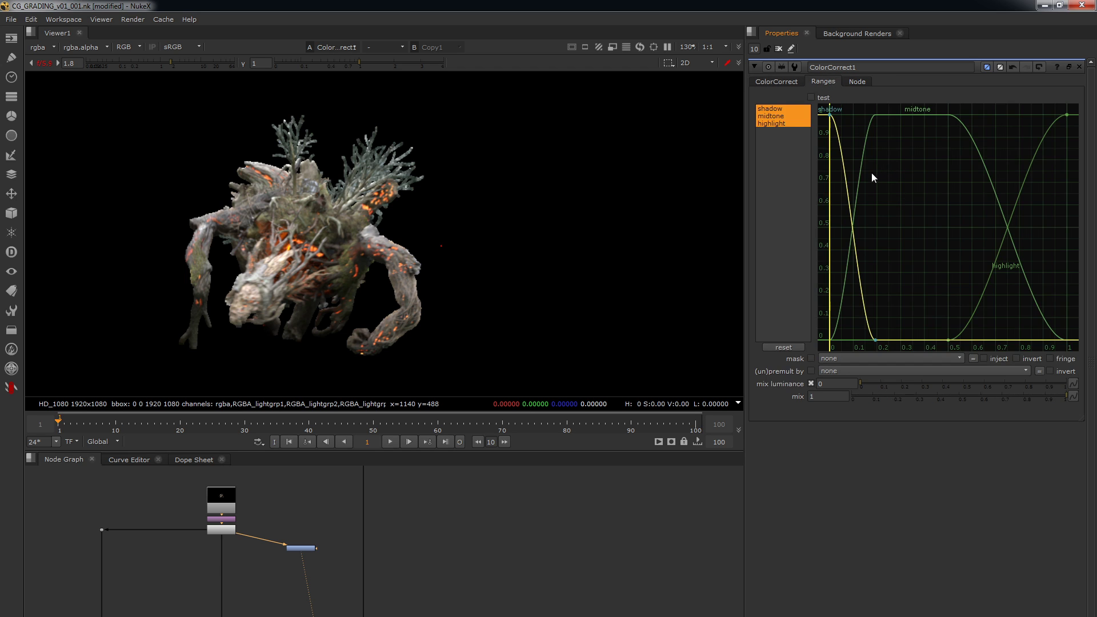
left_click(883, 116)
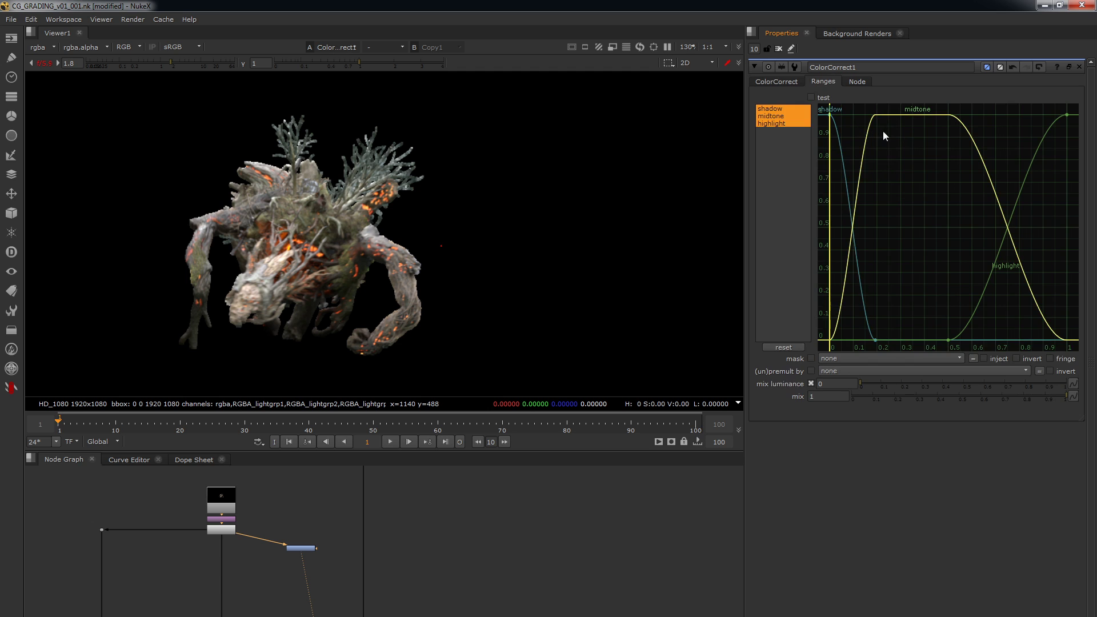
left_click(786, 83)
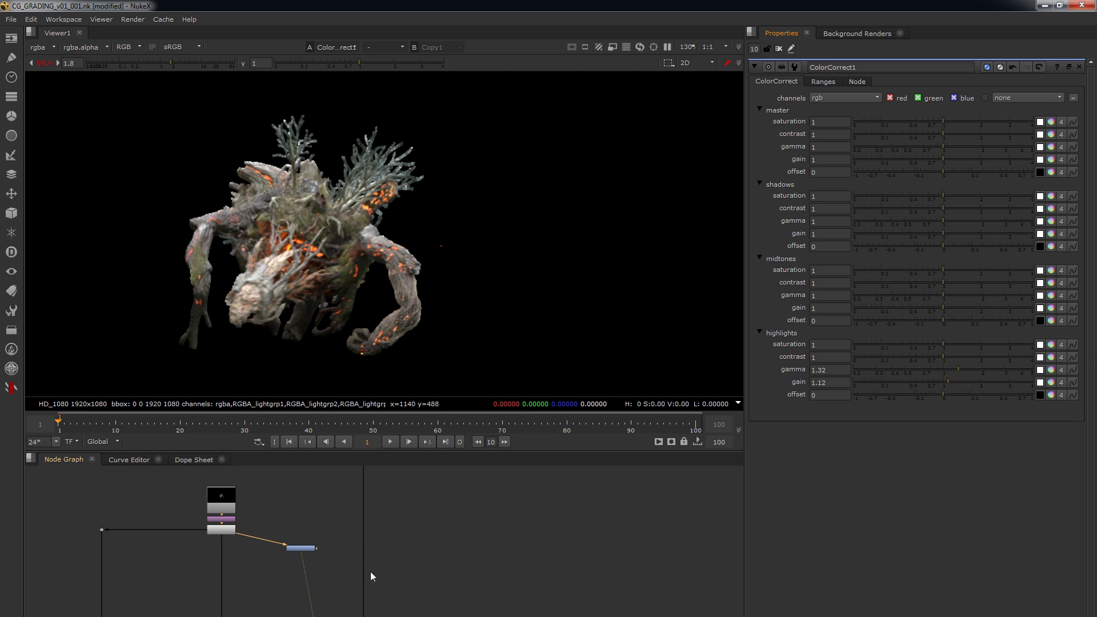
Delete the ColorCorrect node from the creature's branch, restoring it once to recheck its settings
key("Delete")
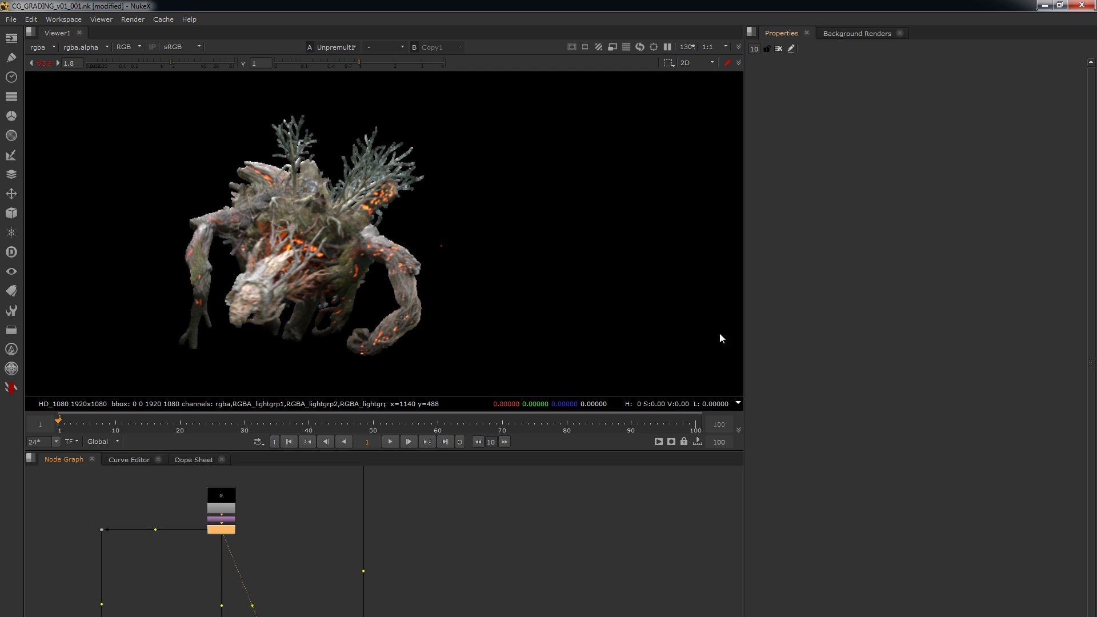
key("ctrl+z")
left_click(307, 549)
double_click(307, 549)
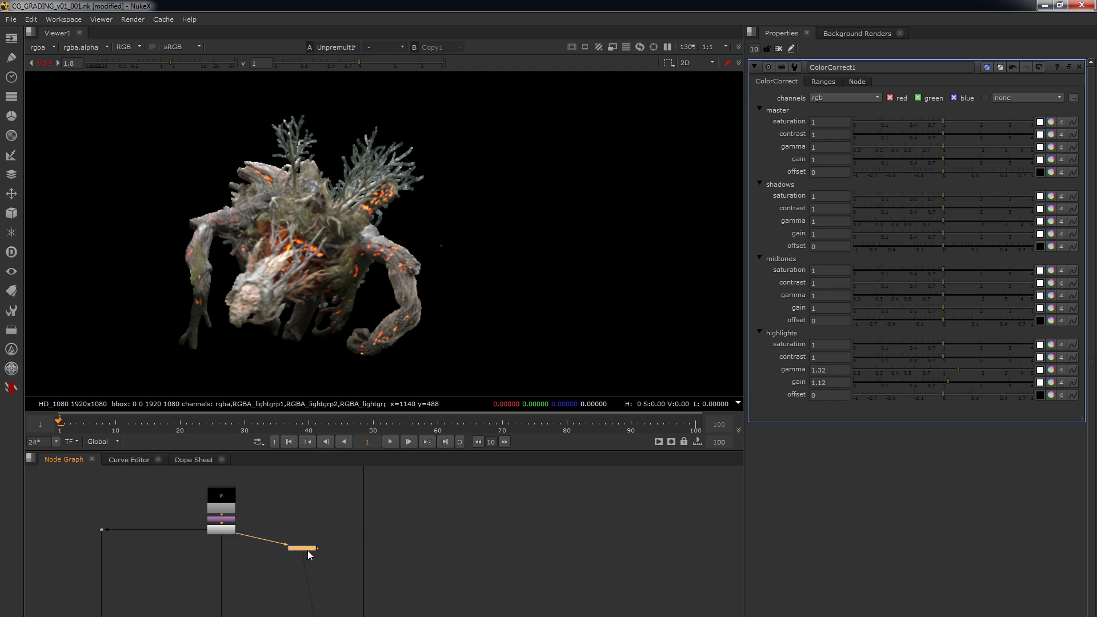
key("Delete")
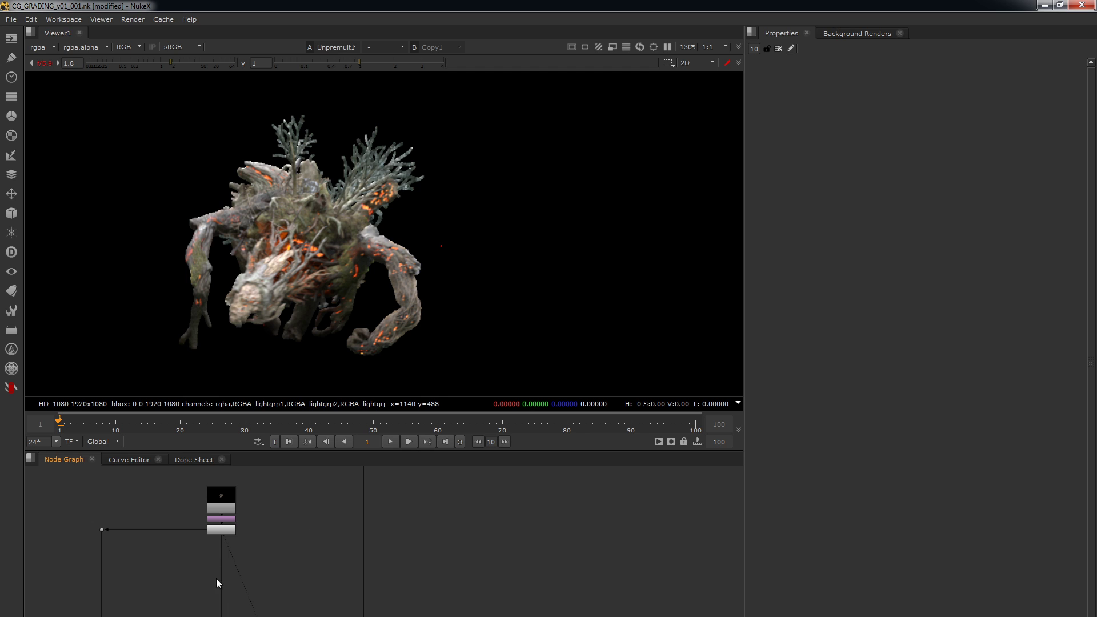
Insert a Grade node below the creature's Unpremult and view it
key("g")
left_click_drag(221, 579, 217, 578)
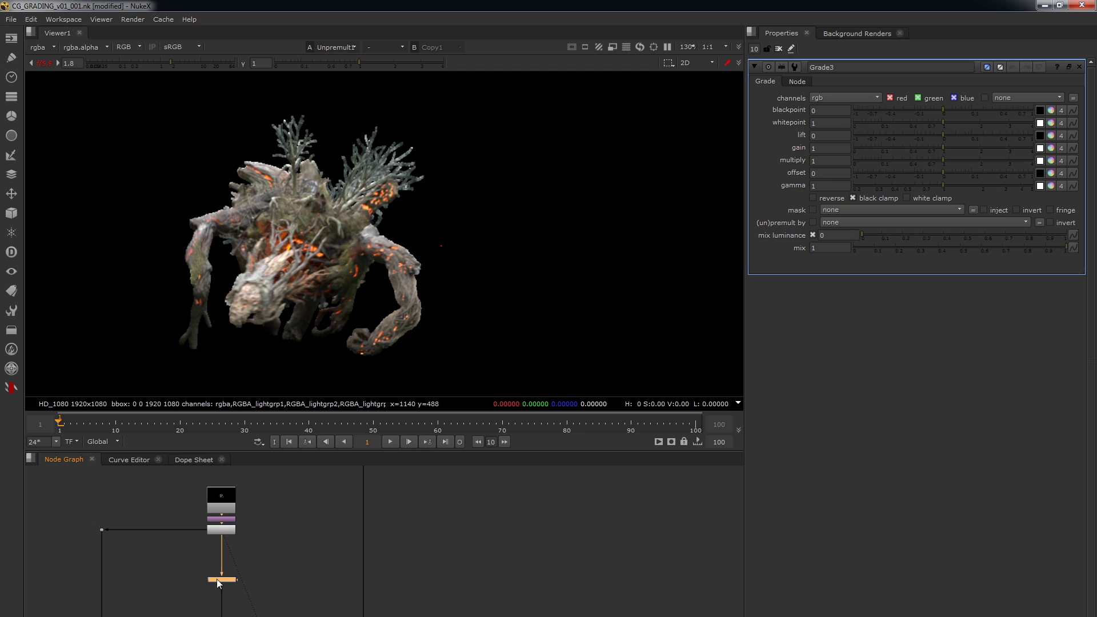
left_click(184, 592)
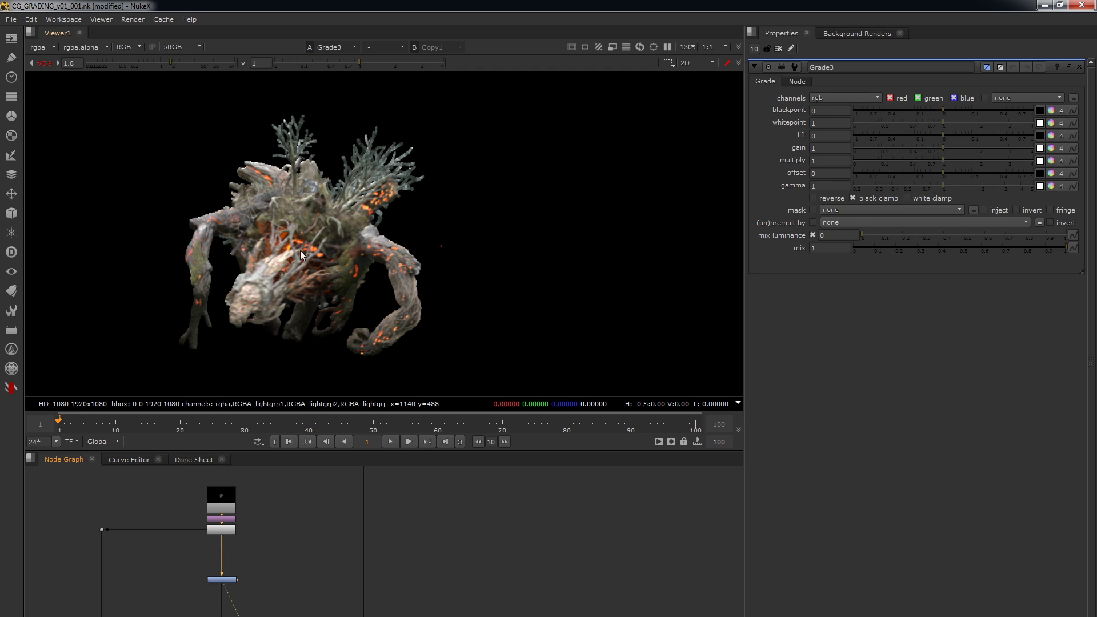
Sample Grade3's blackpoint from the dark leg behind the creature's head, giving 0.001335, 0.00112 and 0.000776
left_click(1040, 111)
scroll(218, 236, "up", 8)
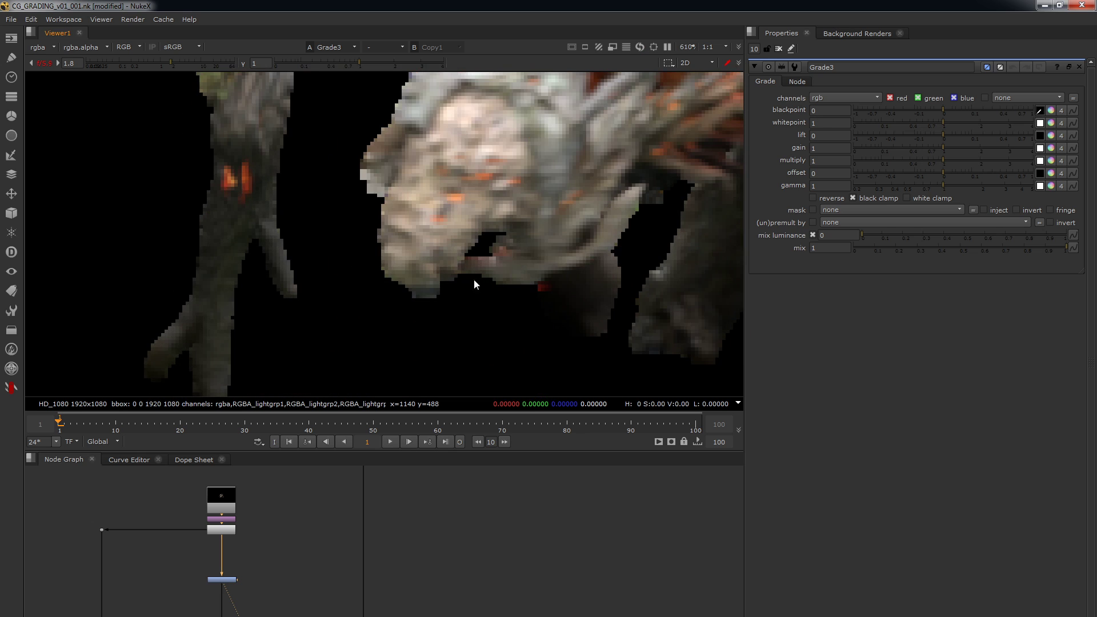
left_click(567, 300, "ctrl")
Disable Merge1 and view it so that only the plate is displayed
scroll(485, 517, "down", 7)
mouse_move(465, 582)
middle_mouse_down()
mouse_move(276, 481)
mouse_move(338, 512)
middle_mouse_up()
scroll(339, 512, "up", 5)
left_click(335, 535)
key("d")
key("1")
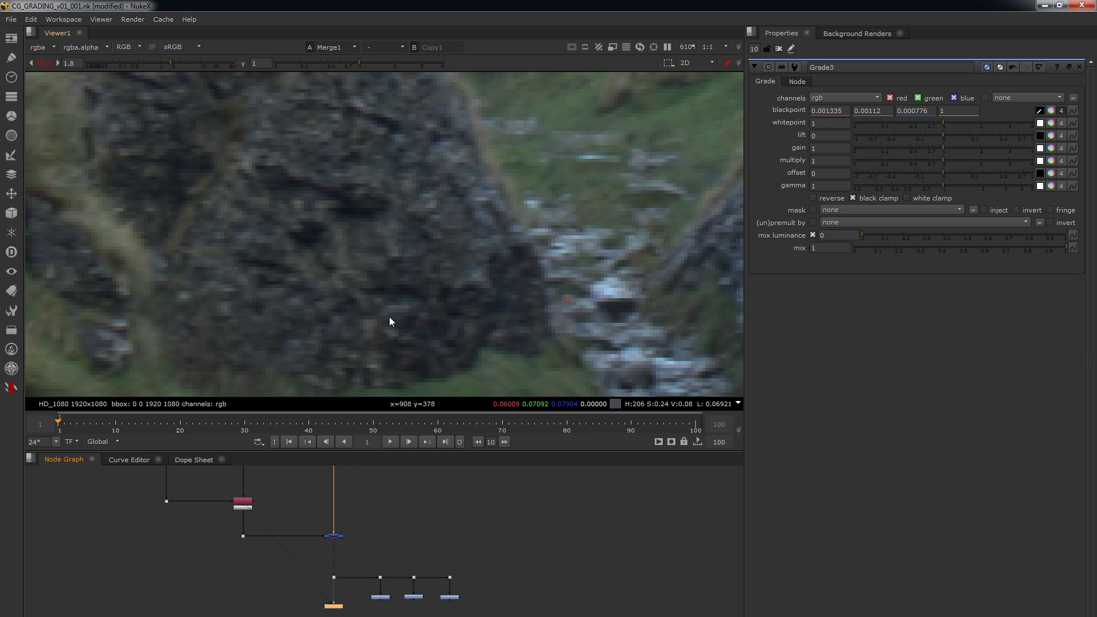
Sample a dark spot on the plate's rock beside the stream for Grade3's lift
left_click(1040, 123)
left_click(1040, 123)
scroll(572, 316, "up", 2)
left_click(448, 233, "ctrl")
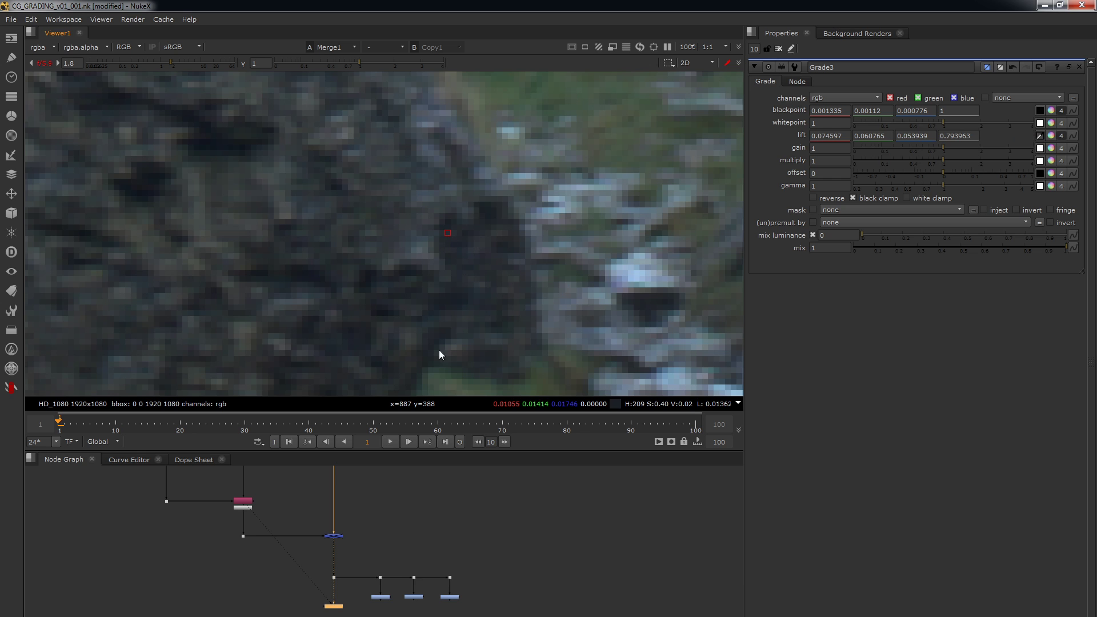
Re-enable Merge1 so the creature is composited over the plate again
left_click_drag(360, 516, 320, 540)
key("d")
scroll(372, 317, "down", 6)
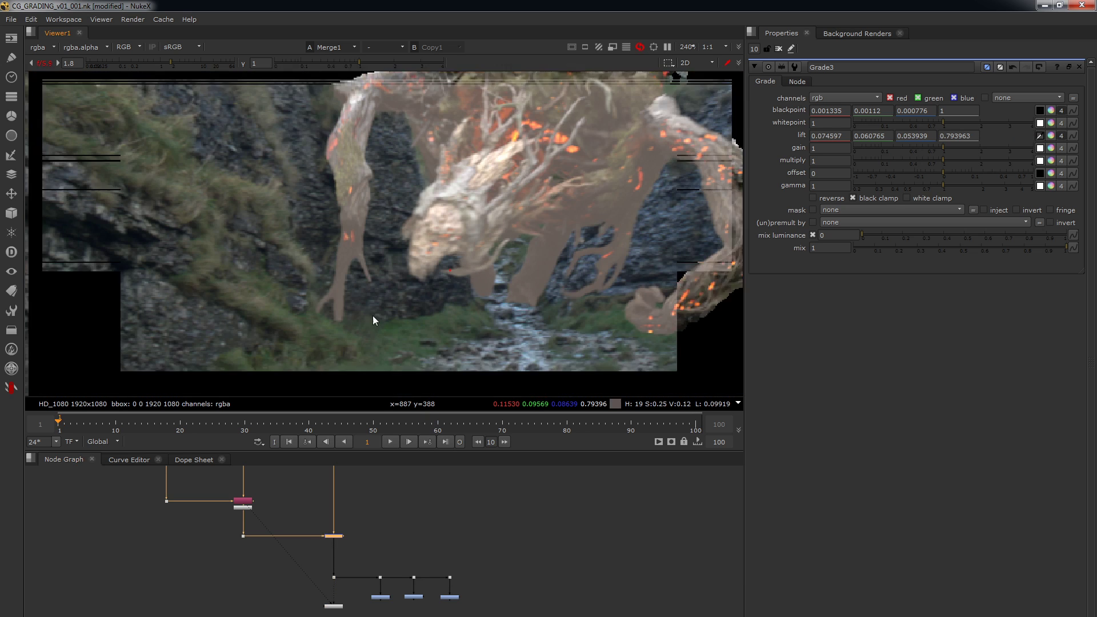
Toggle Merge1 off and on repeatedly to compare the dark areas around the creature's head with the plate
middle_click_drag(464, 243, 459, 276)
key("d")
key("d")
key("d")
key("d")
key("d")
key("d")
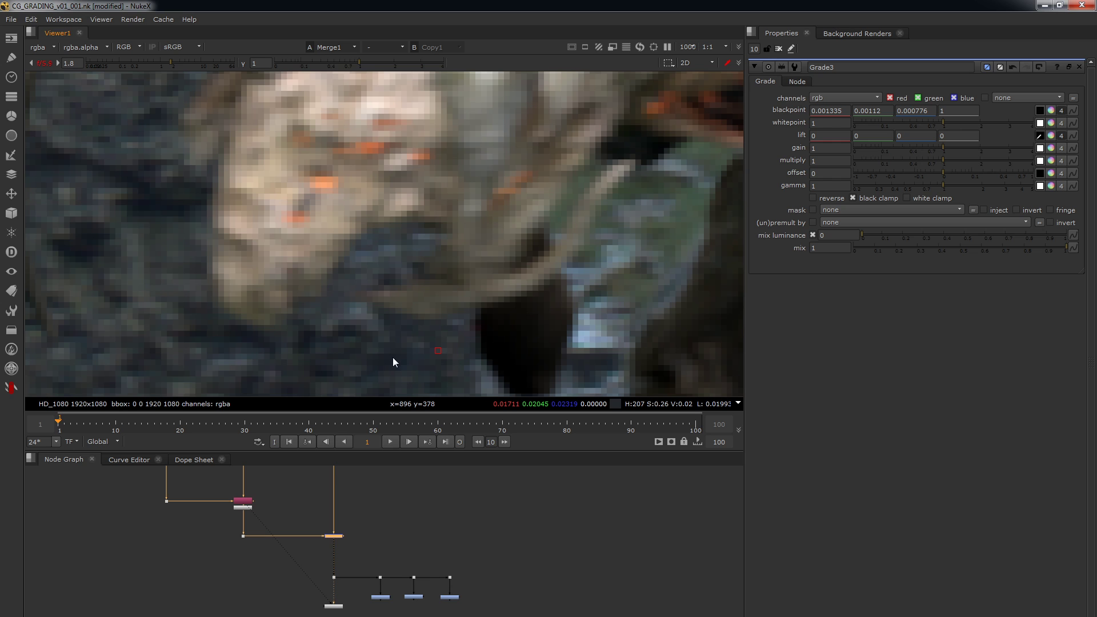
Sample the dark plate rock just below the creature's head for Grade3's lift, giving 0.006165, 0.008507 and 0.012436
scroll(391, 360, "down", 2)
left_click(411, 341, "ctrl")
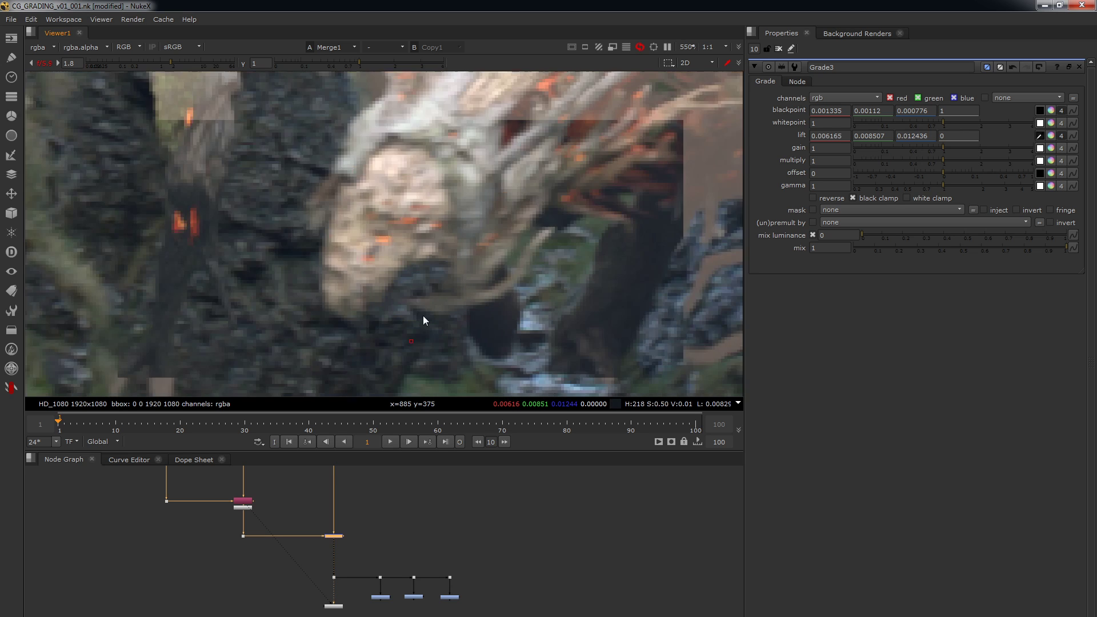
scroll(423, 320, "down", 4)
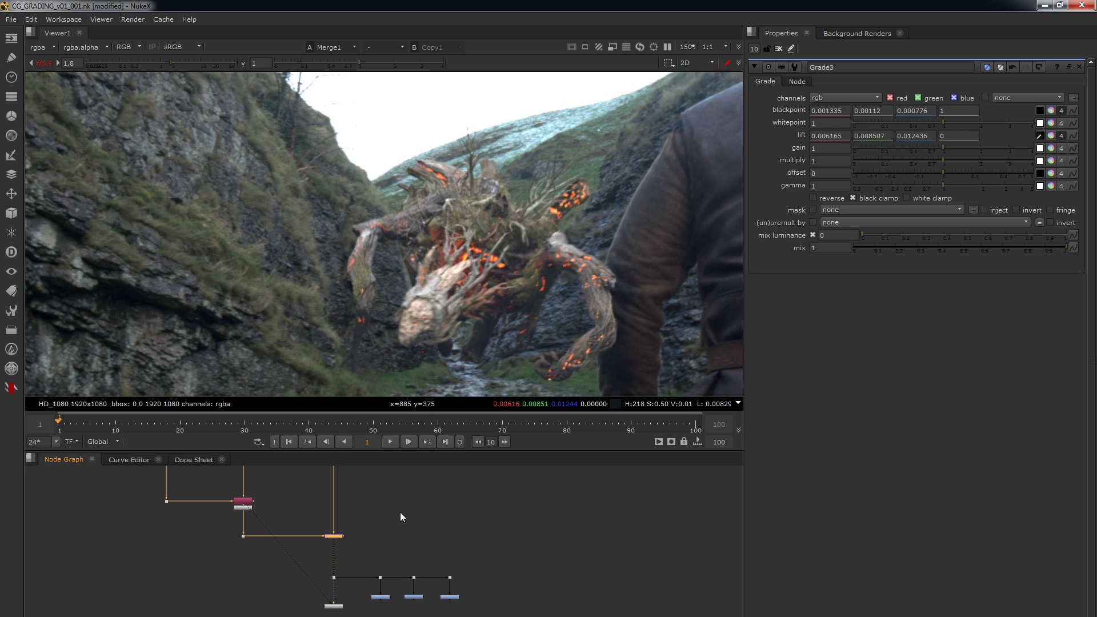
View the creature branch through Grade3 and disable that node to show the ungraded render
middle_click_drag(401, 513, 374, 582)
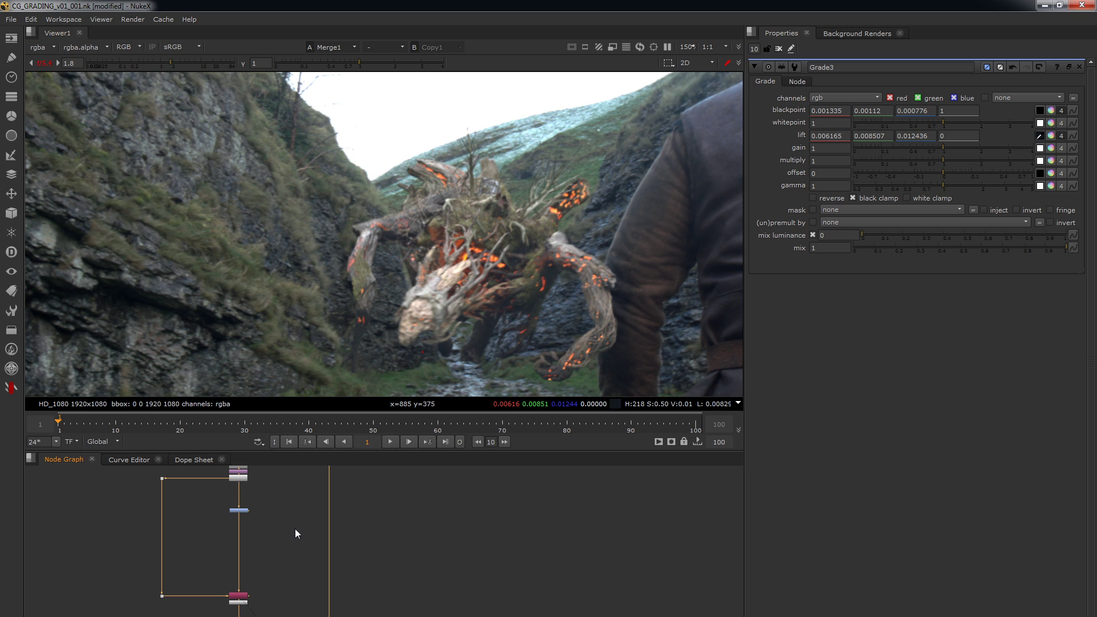
left_click(239, 510)
key("1")
scroll(242, 516, "up", 5)
left_click(301, 506)
left_click(243, 509)
key("d")
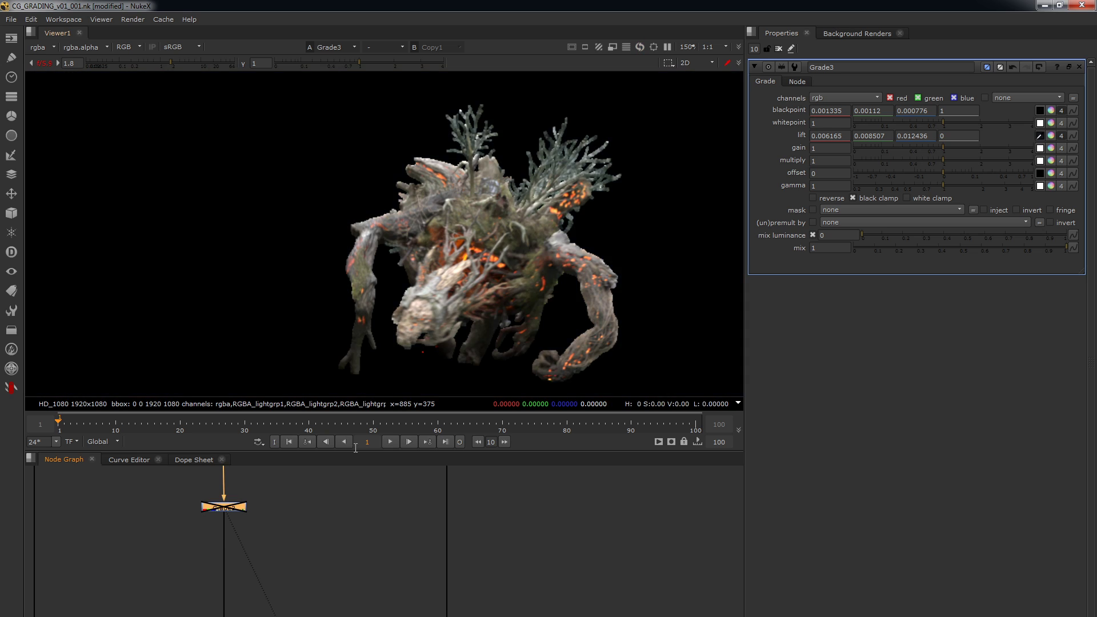
Raise the viewer gain to 7.5 and resample Grade3's blackpoint from the dark leg behind the head, giving 0.001234, 0.001057 and 0.00075
scroll(555, 351, "up", 8)
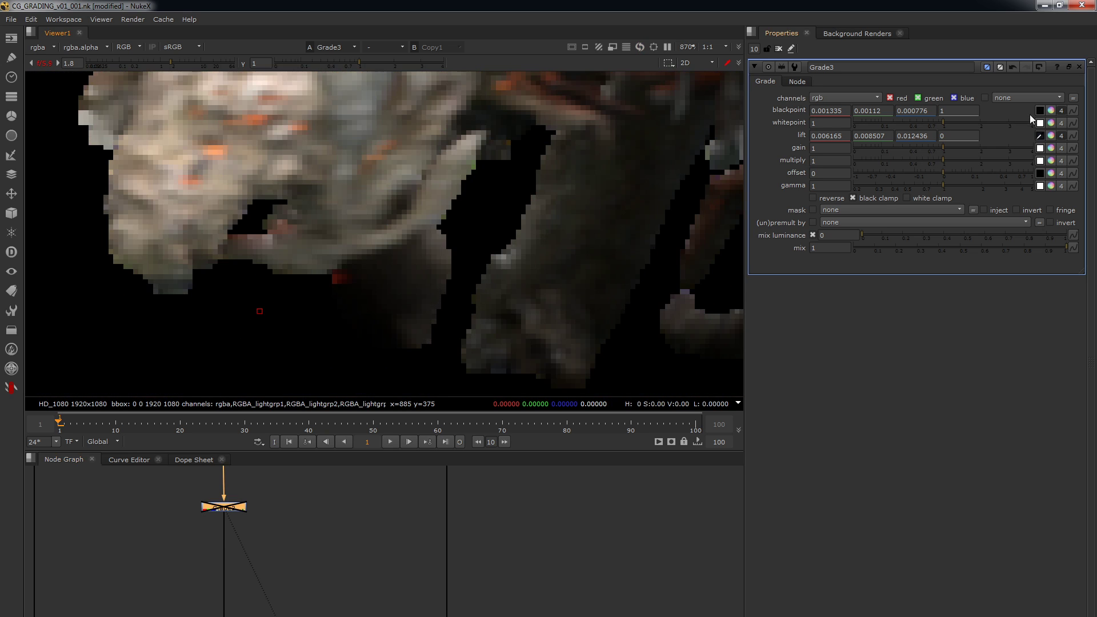
left_click(1040, 111)
left_click_drag(170, 61, 196, 60)
left_click(369, 291, "ctrl")
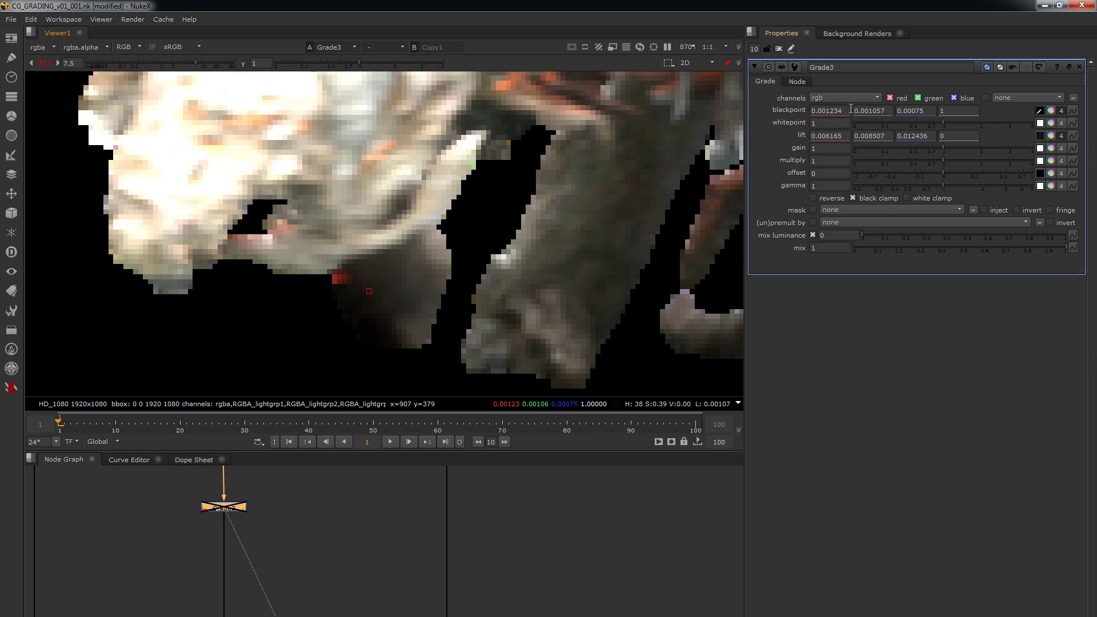
Reset Grade3's lift to 0, turn off its black clamp and re-enable the node
left_click(921, 109)
key("shift+Tab")
key("shift+Tab")
left_click(854, 198)
key("d")
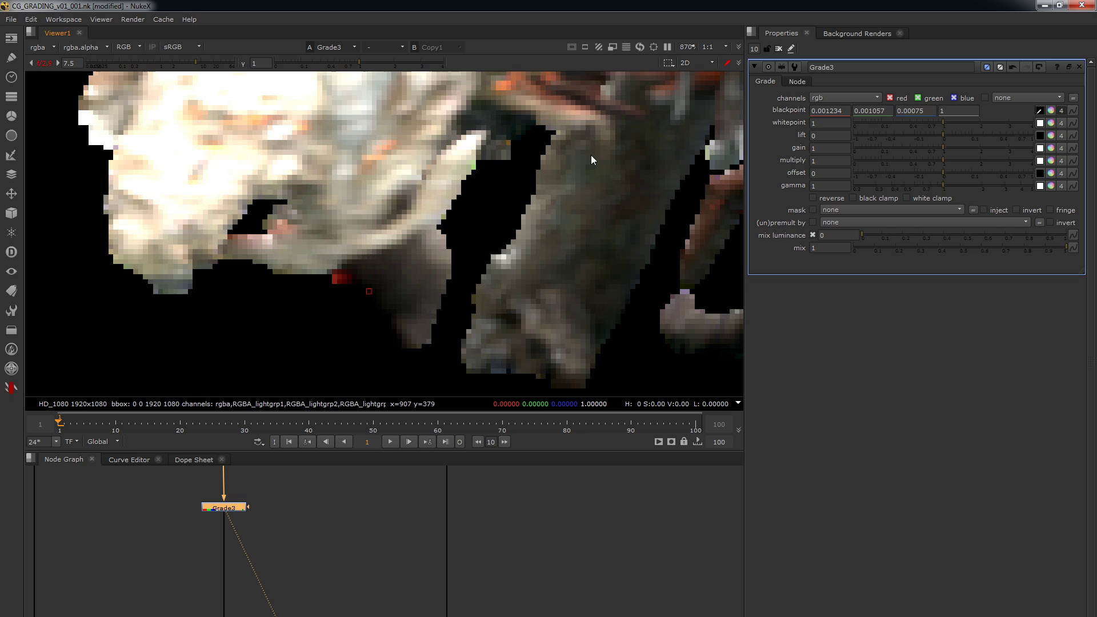
Sample the black background below the creature's head with Grade3's blackpoint picker, turn black clamp back on and close the node's properties
left_click(344, 327, "ctrl")
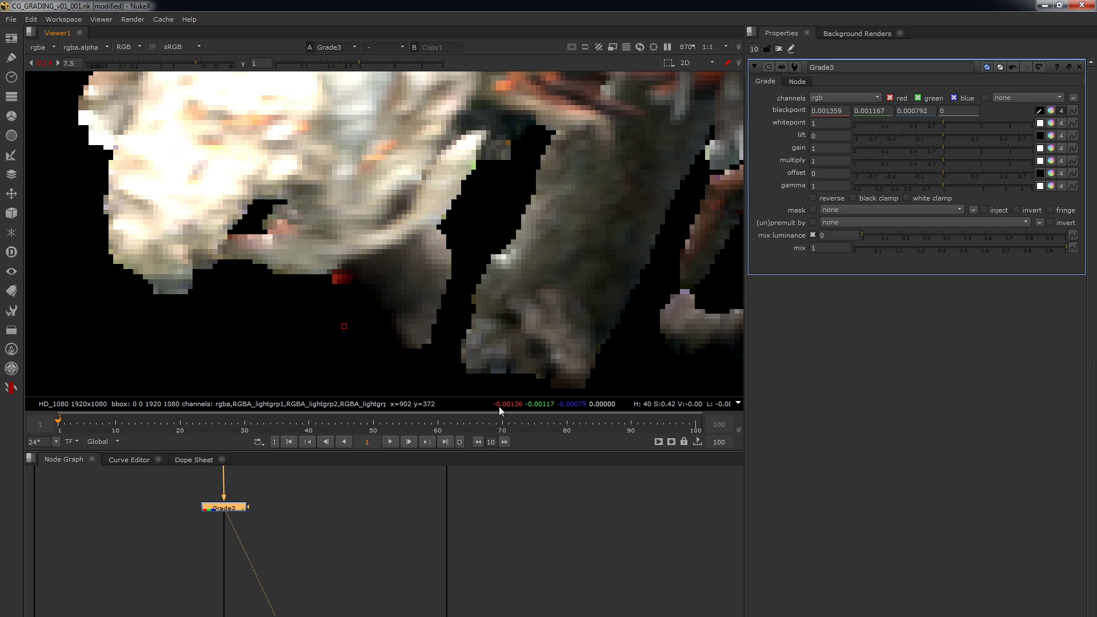
left_click(853, 198)
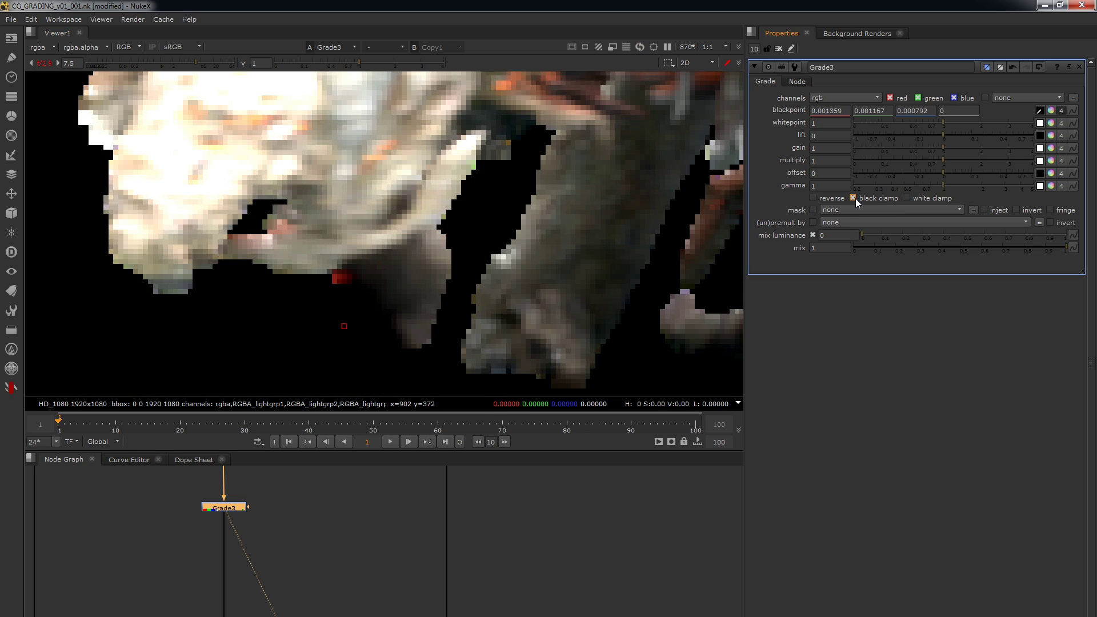
left_click(779, 48)
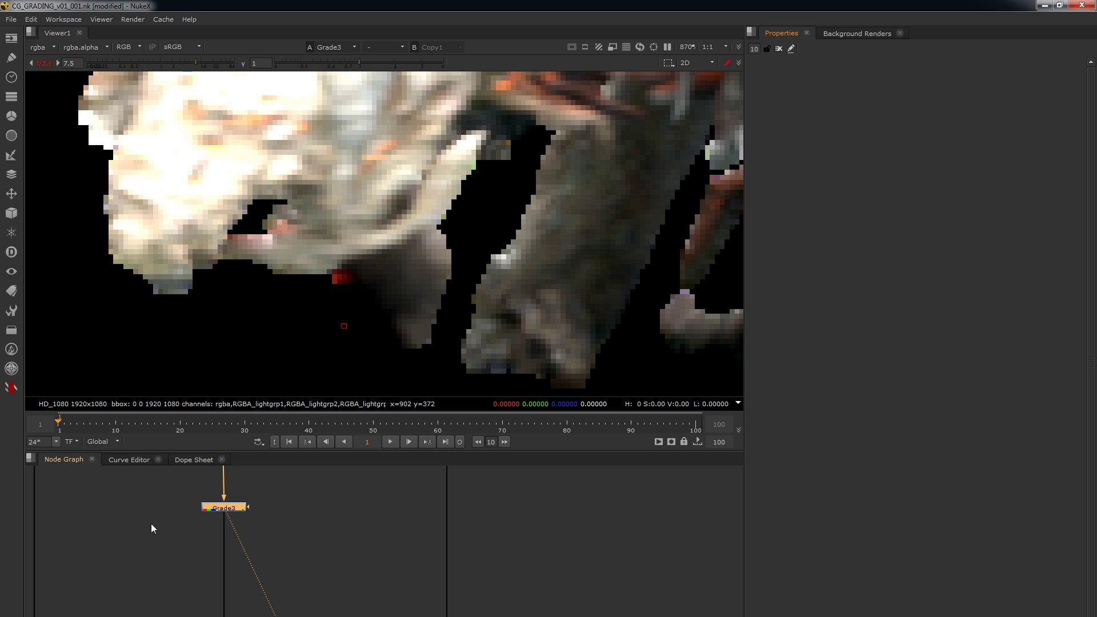
Reopen Grade3's properties to review its settings with the whole creature framed, and close them again
double_click(236, 508)
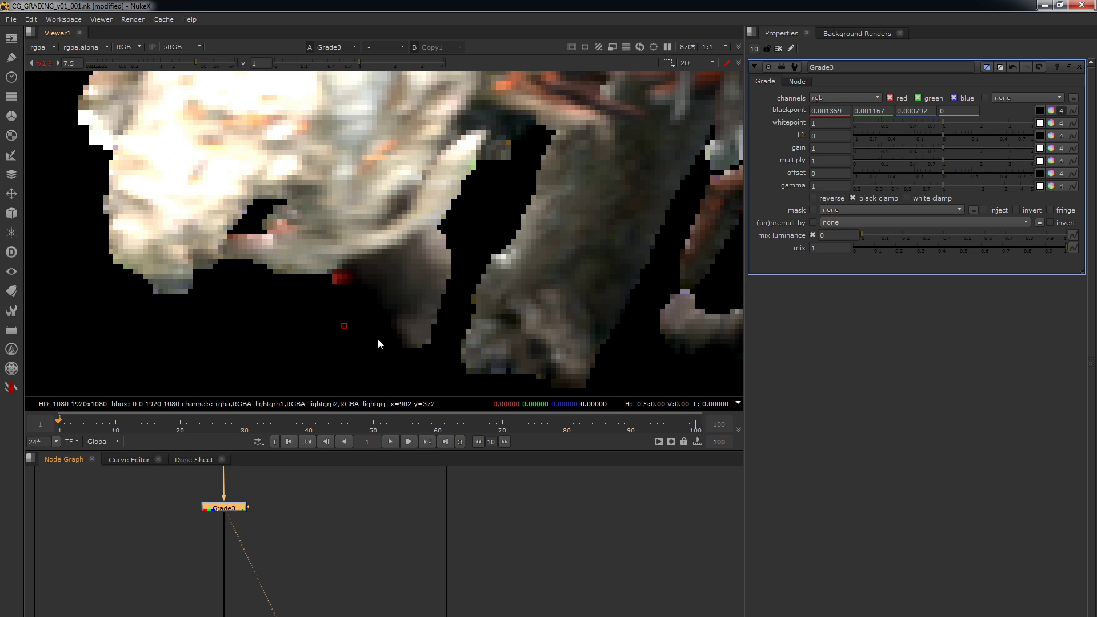
scroll(424, 245, "down", 3)
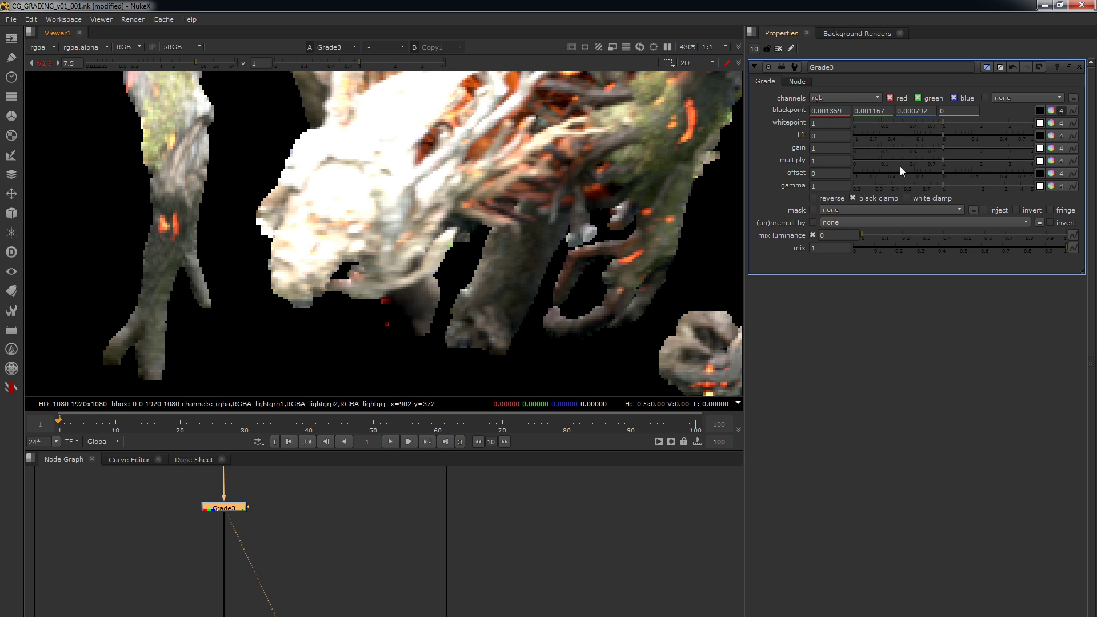
key("f")
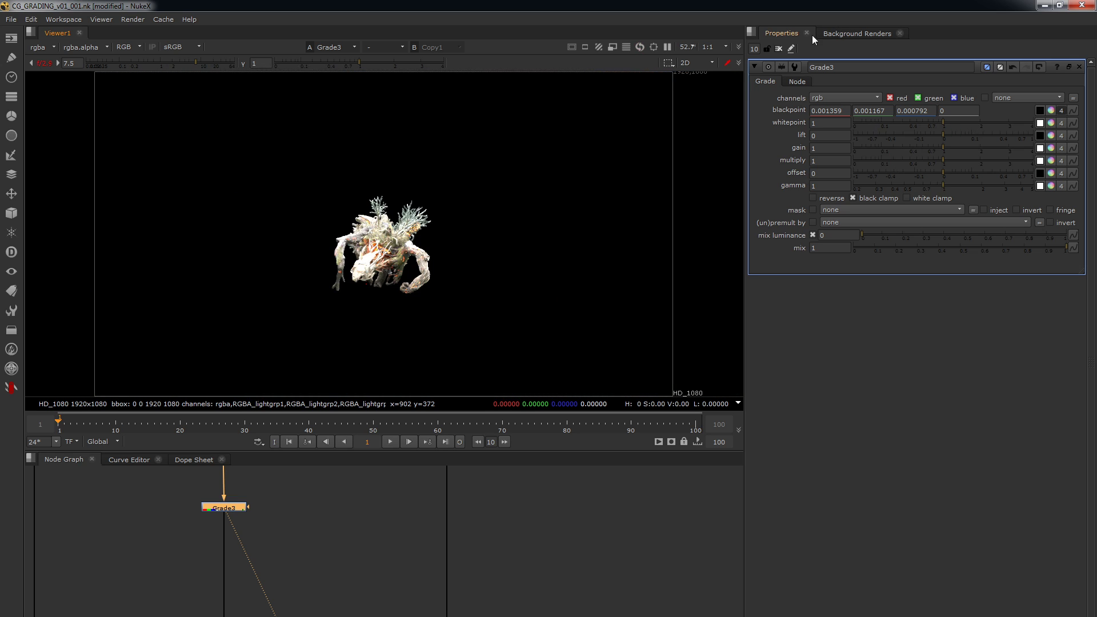
left_click(779, 49)
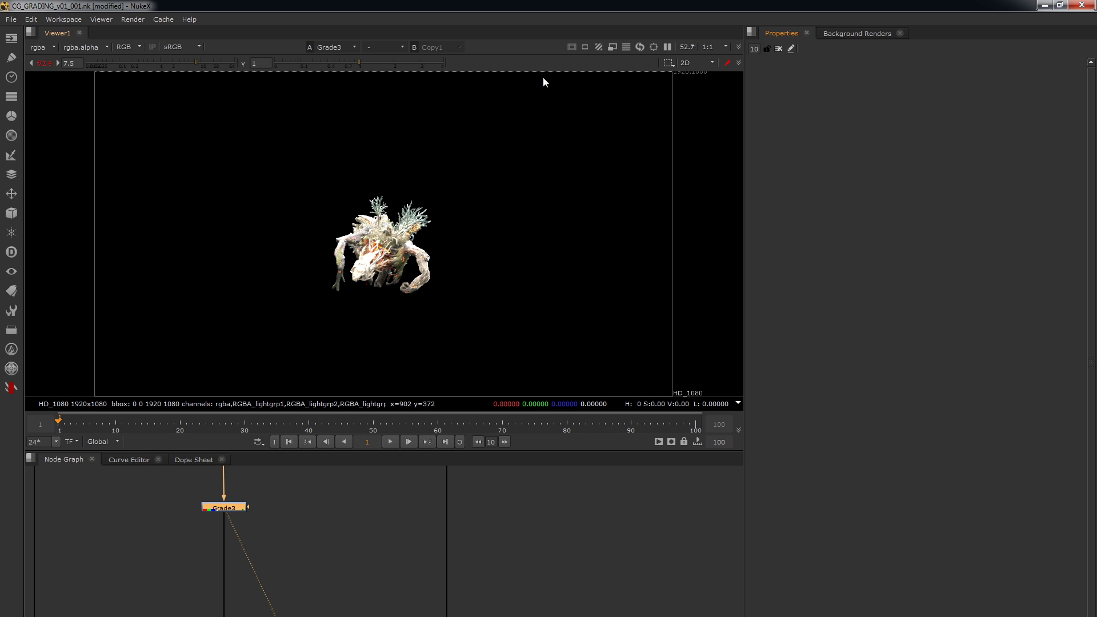
scroll(369, 572, "down", 5)
middle_click_drag(367, 561, 368, 524)
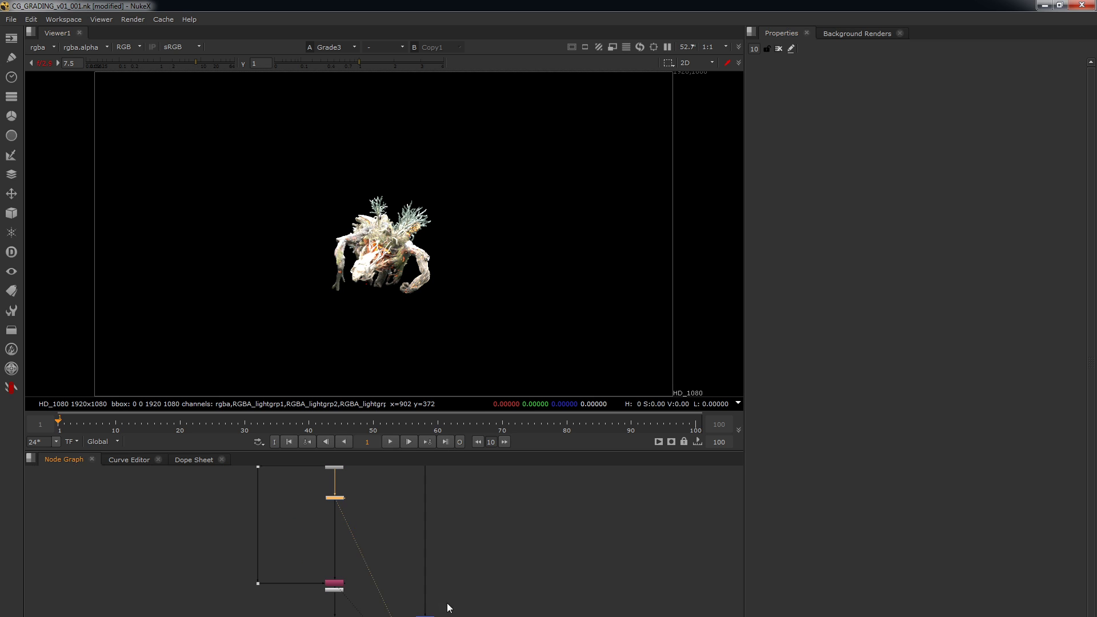